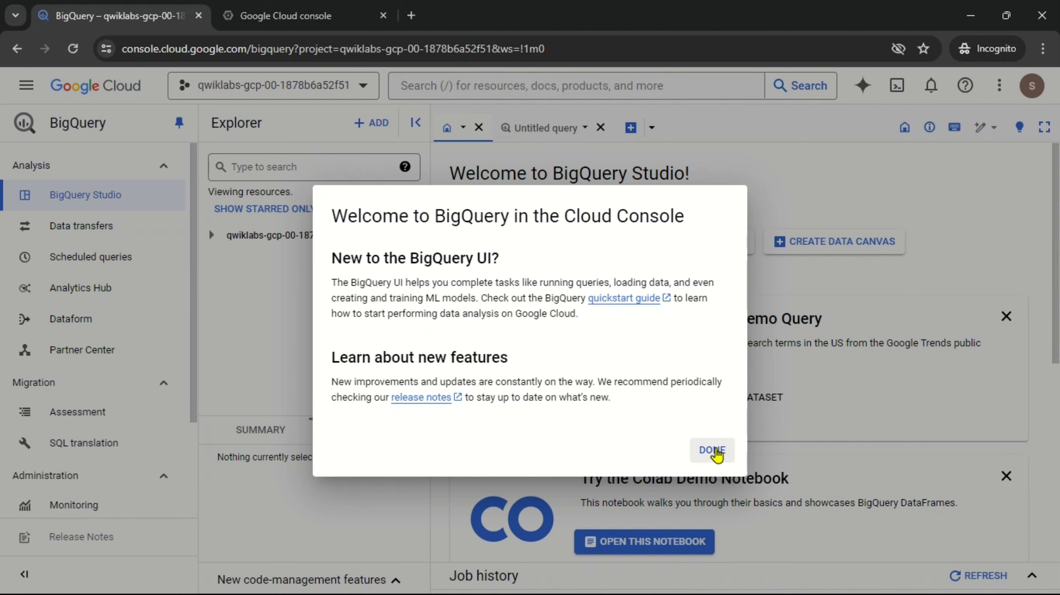
# Dismiss the BigQuery welcome message and open the form for a new dataset in the lab project.
pyautogui.click(712, 450)
pyautogui.click(411, 235)
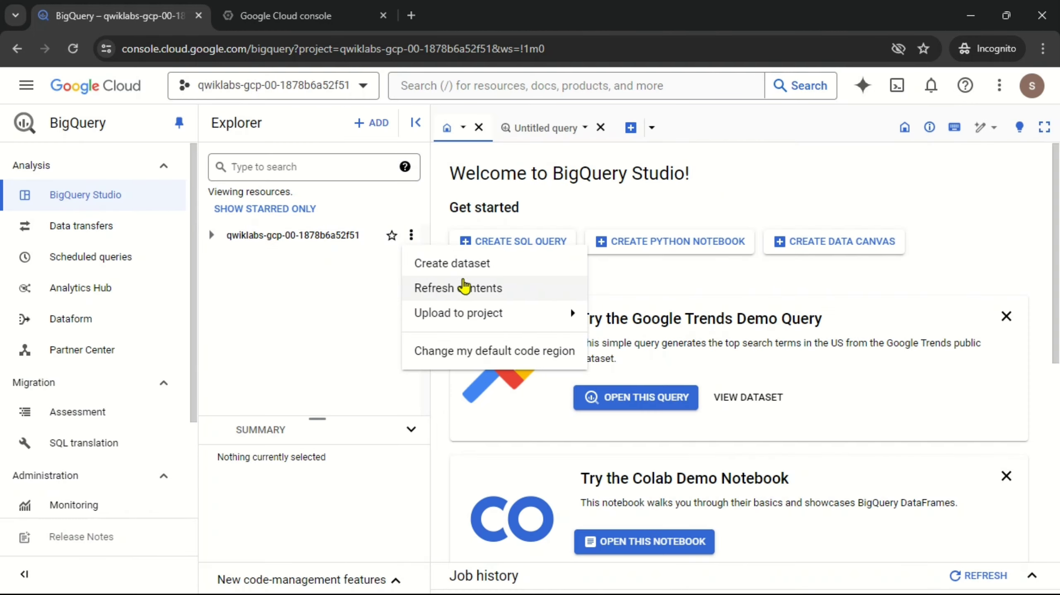
pyautogui.click(479, 270)
# Copy the dataset name online_shop from Task 1 of the lab instructions and create the US multi-region BigQuery dataset with it.
pyautogui.hotkey('alt', 'Tab')
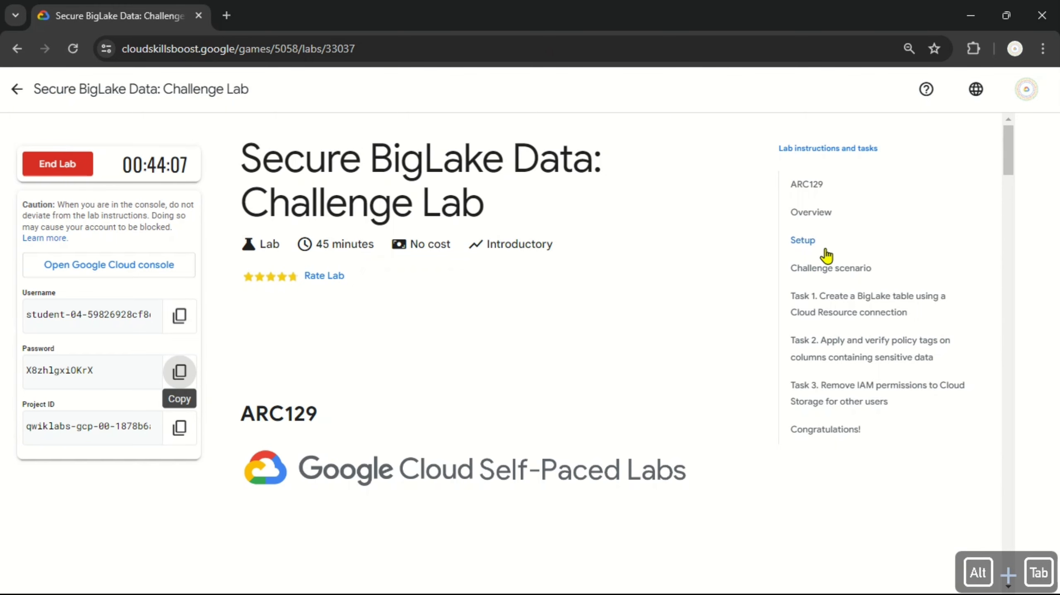
pyautogui.click(844, 321)
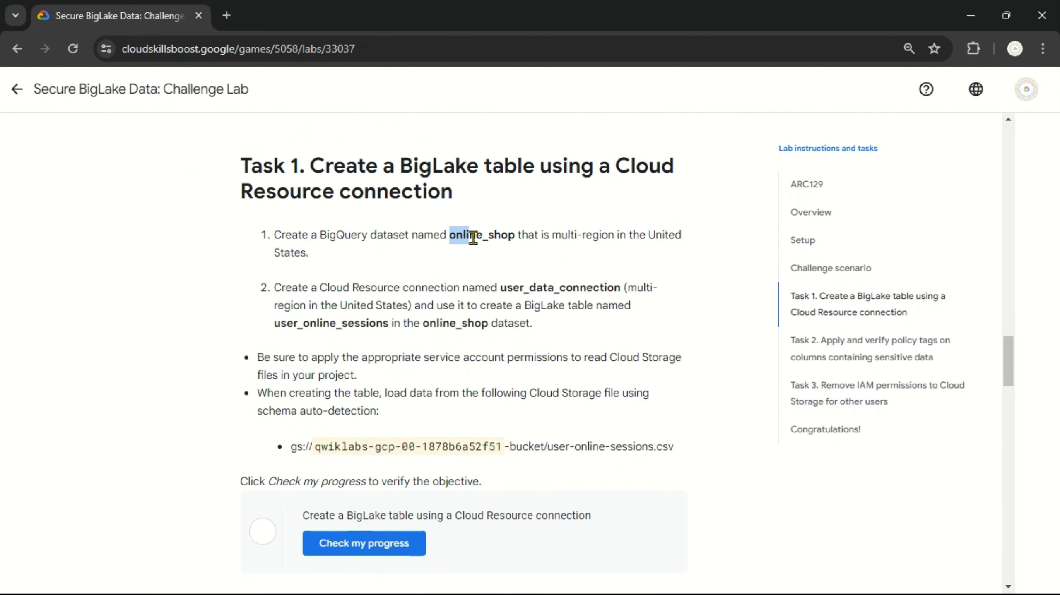
pyautogui.moveTo(515, 237); pyautogui.dragTo(467, 237)
pyautogui.hotkey('ctrl', 'c')
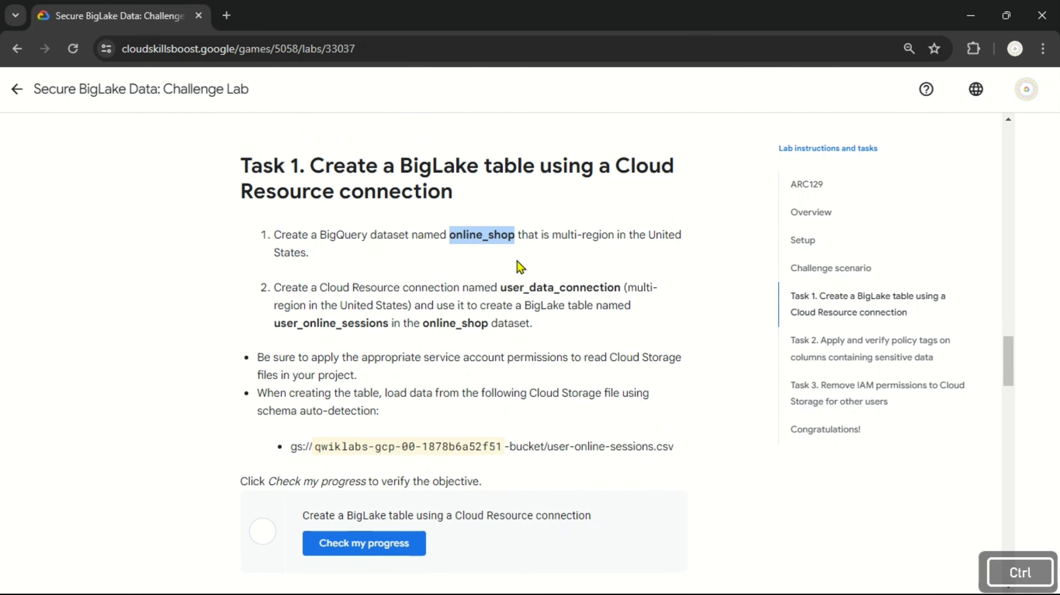
pyautogui.hotkey('alt', 'Tab')
pyautogui.click(704, 197)
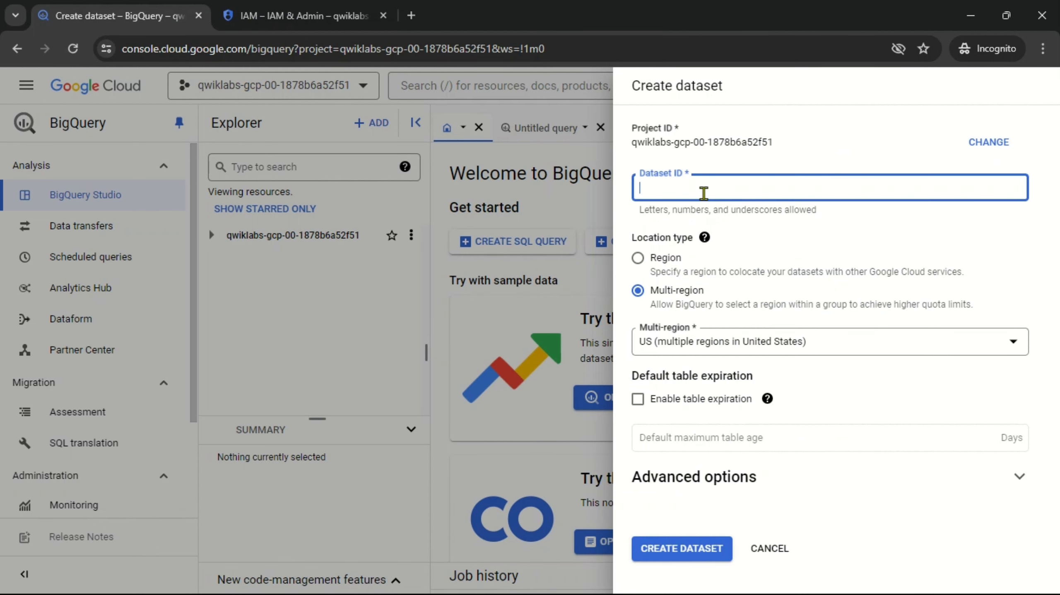
pyautogui.hotkey('ctrl', 'v')
pyautogui.click(654, 554)
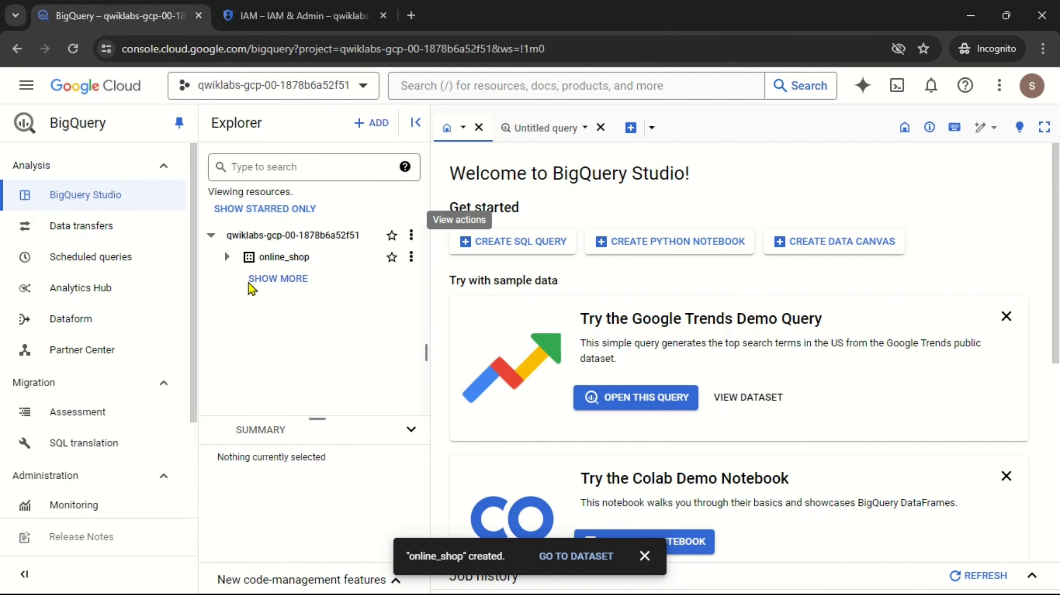
# Add a connection to an external data source of type Vertex AI remote models, remote functions and BigLake (Cloud Resource).
pyautogui.click(366, 123)
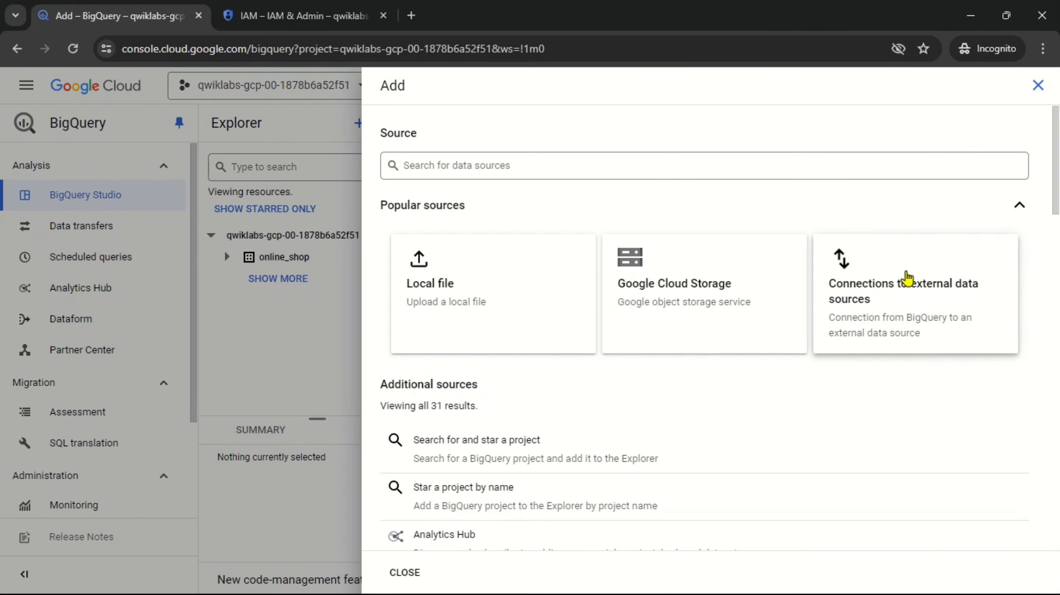
pyautogui.click(906, 288)
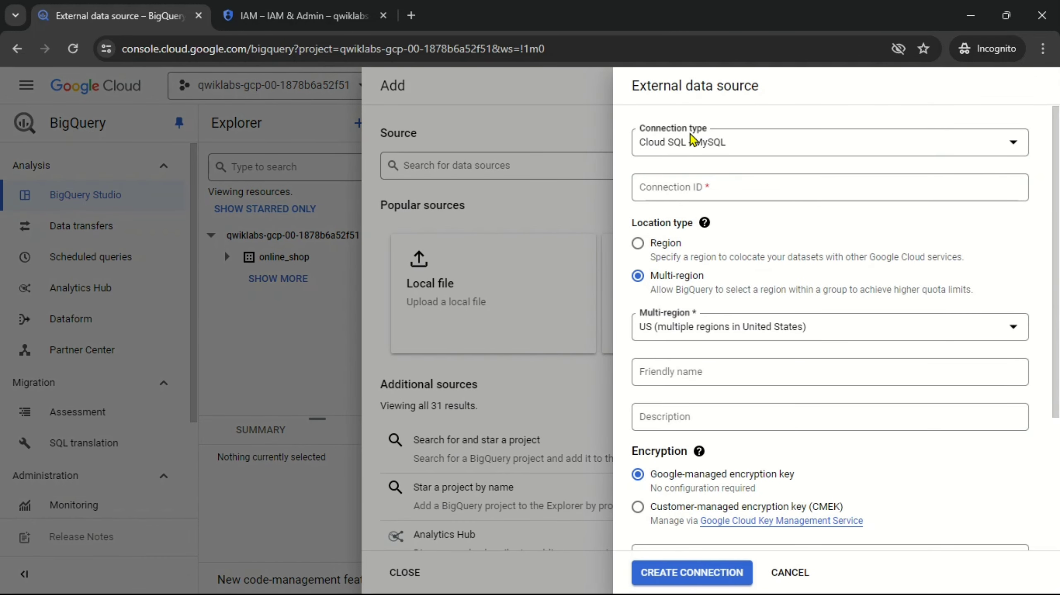
pyautogui.click(692, 141)
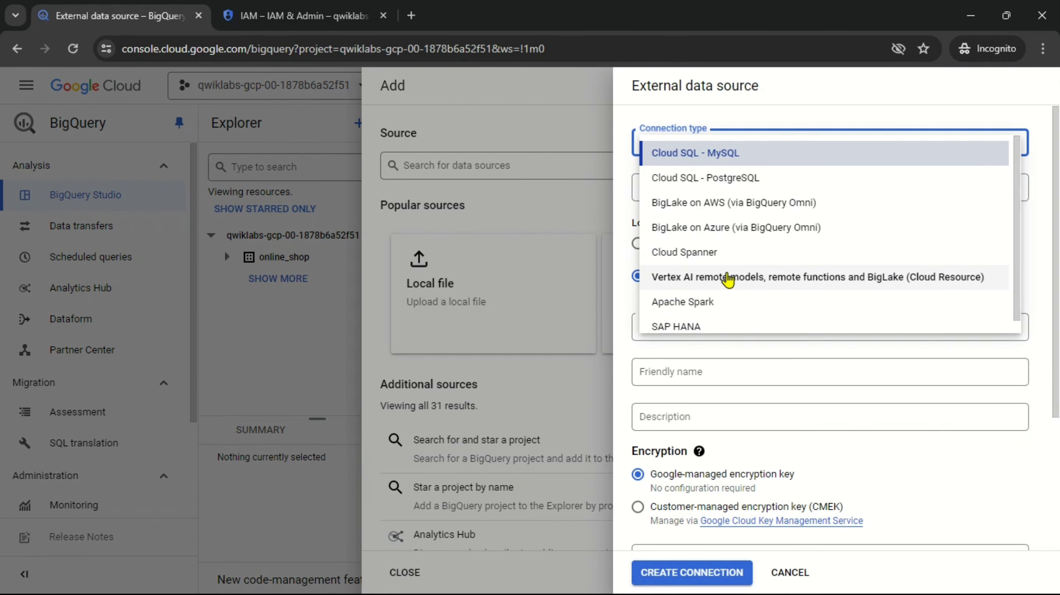
pyautogui.click(727, 277)
# Copy the connection name user_data_connection from the lab instructions, use it as the connection ID and create the US multi-region connection.
pyautogui.hotkey('alt', 'Tab')
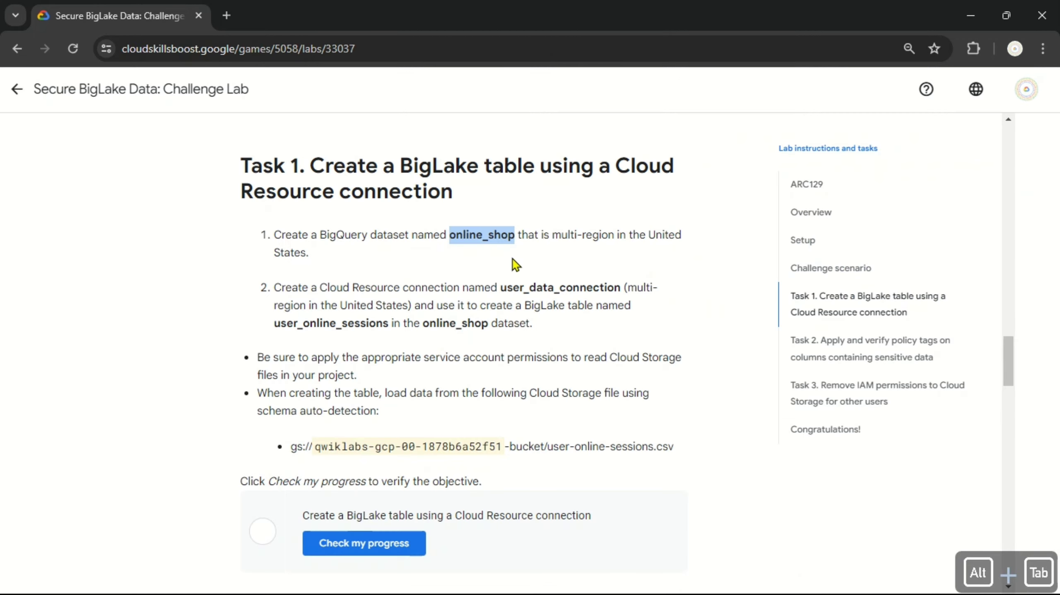
pyautogui.moveTo(498, 287); pyautogui.dragTo(620, 291)
pyautogui.hotkey('ctrl', 'c')
pyautogui.hotkey('alt', 'Tab')
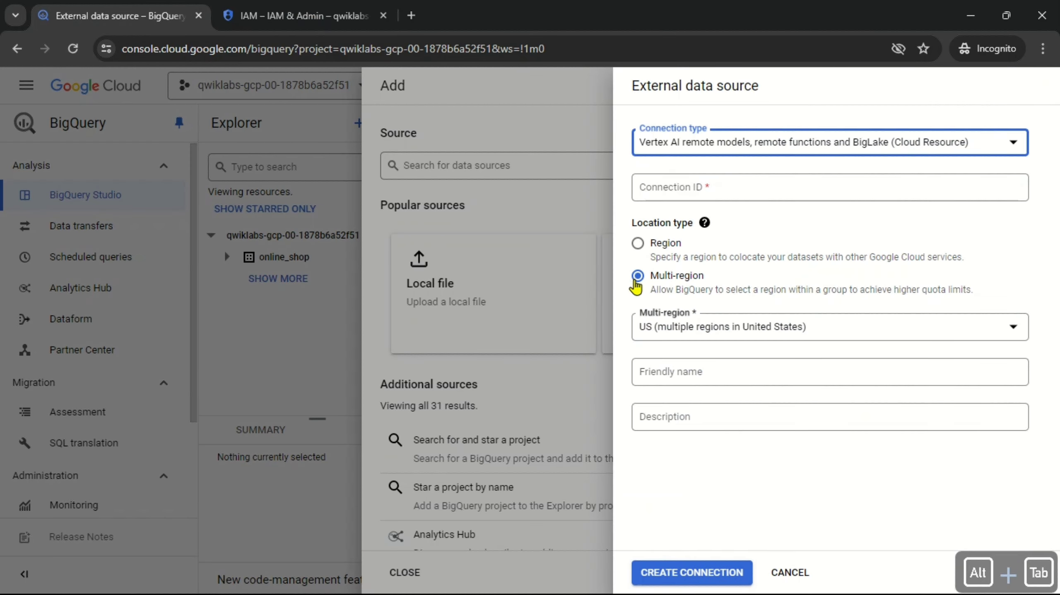
pyautogui.click(694, 196)
pyautogui.hotkey('ctrl', 'v')
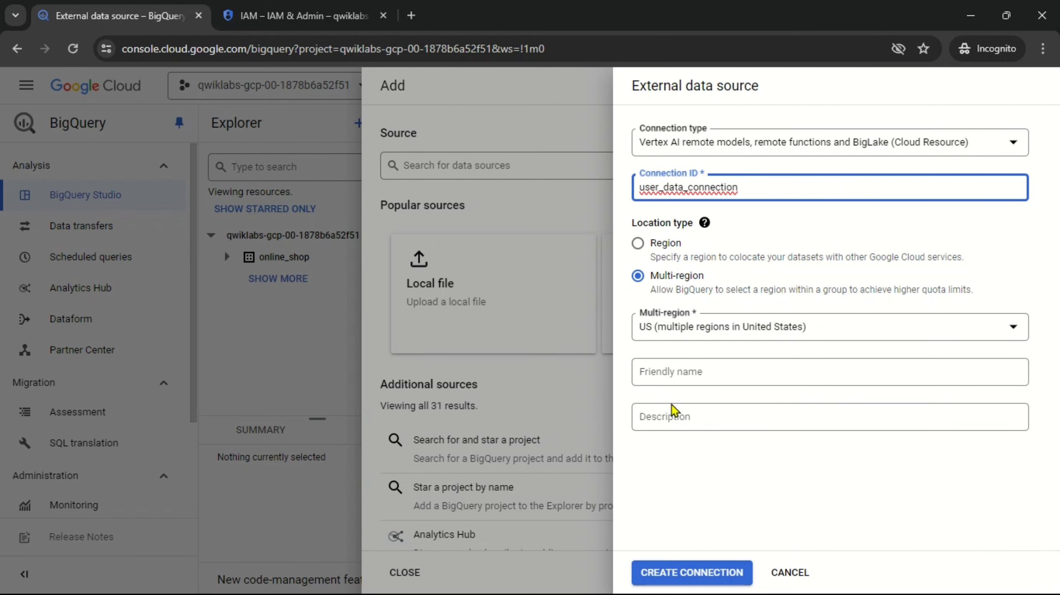
pyautogui.click(678, 575)
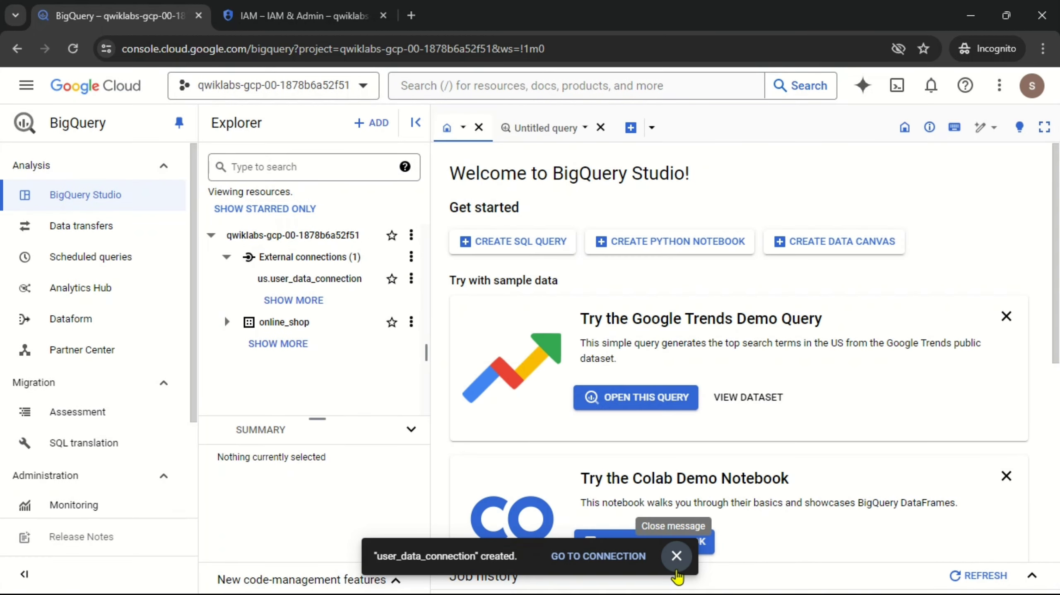
pyautogui.click(676, 567)
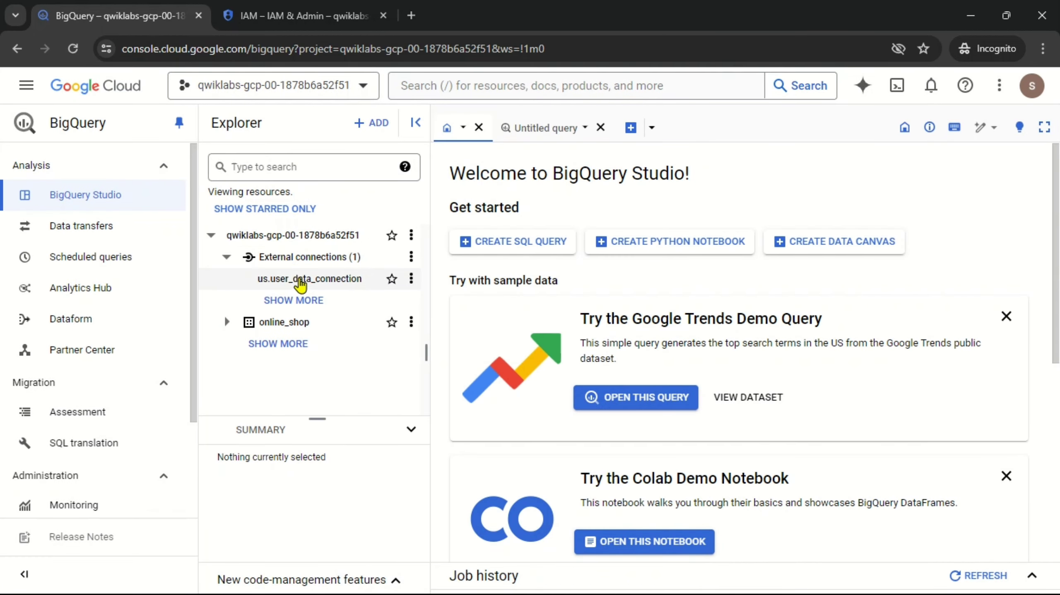
# Open the us.user_data_connection details and copy its service account ID.
pyautogui.click(300, 281)
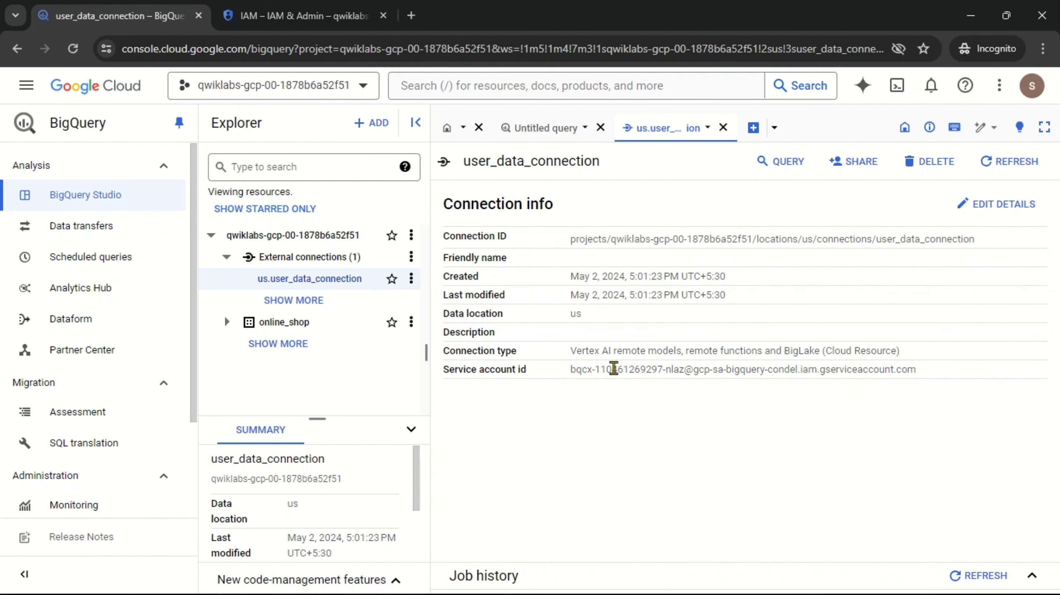
pyautogui.tripleClick(613, 368)
pyautogui.hotkey('ctrl', 'c')
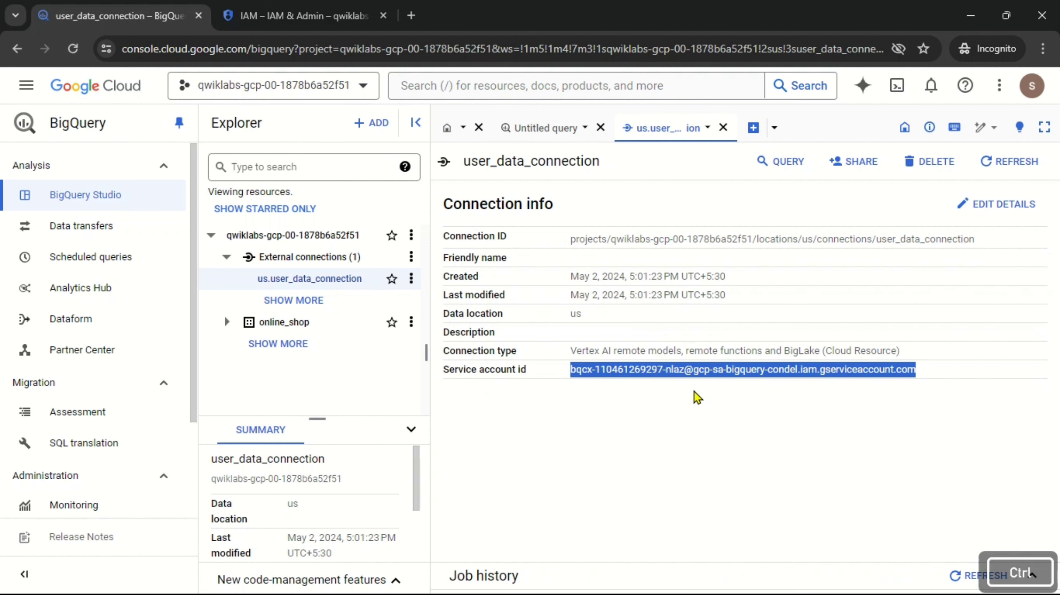
# Switch to the IAM page, start granting access to the project and add the copied service account as a new principal.
pyautogui.hotkey('ctrl', 'Tab')
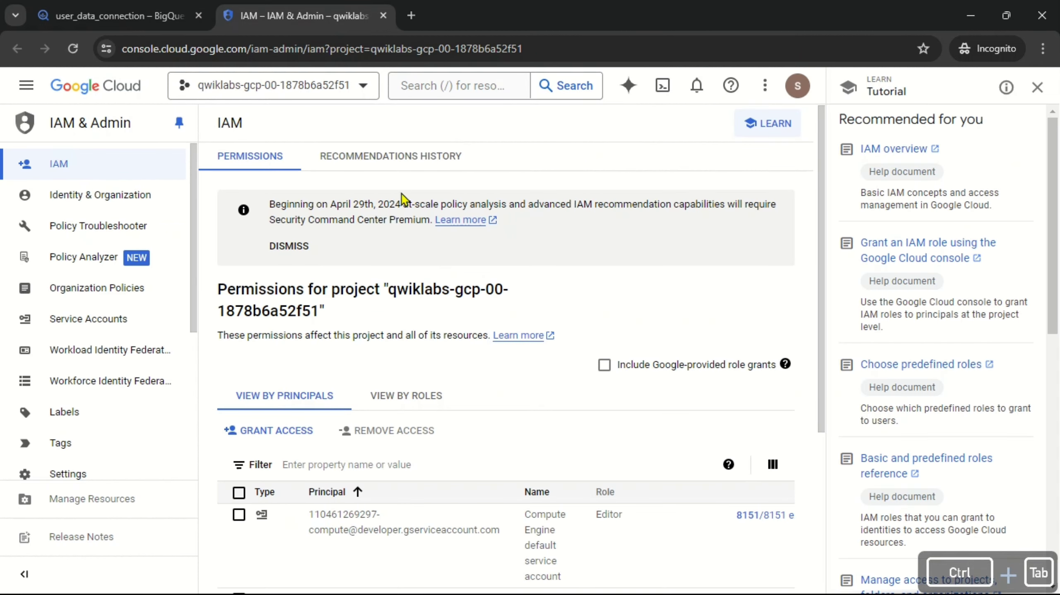
pyautogui.click(1045, 90)
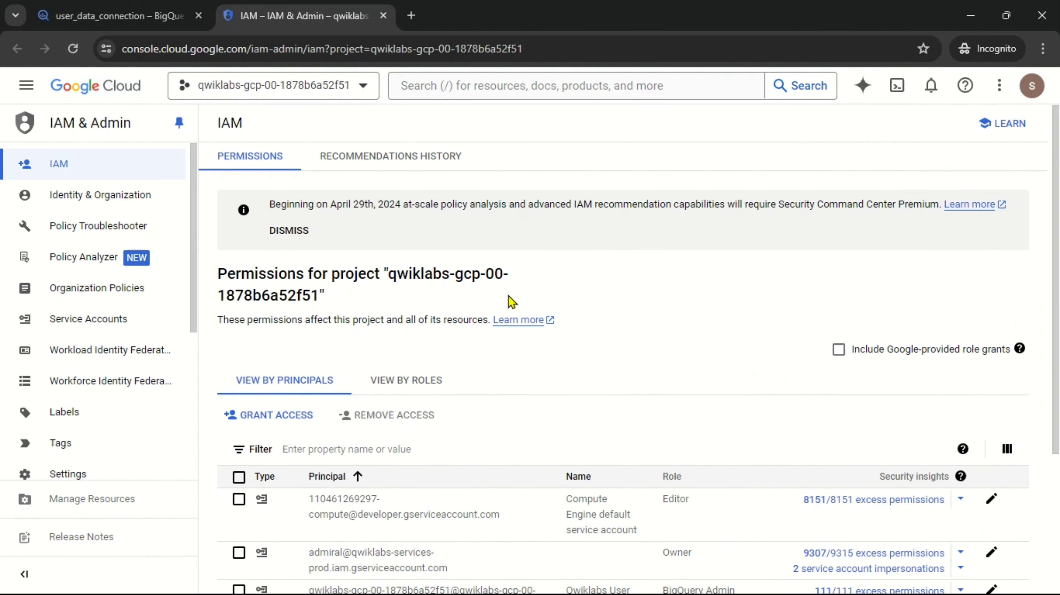
pyautogui.click(265, 417)
pyautogui.click(470, 339)
pyautogui.hotkey('ctrl', 'v')
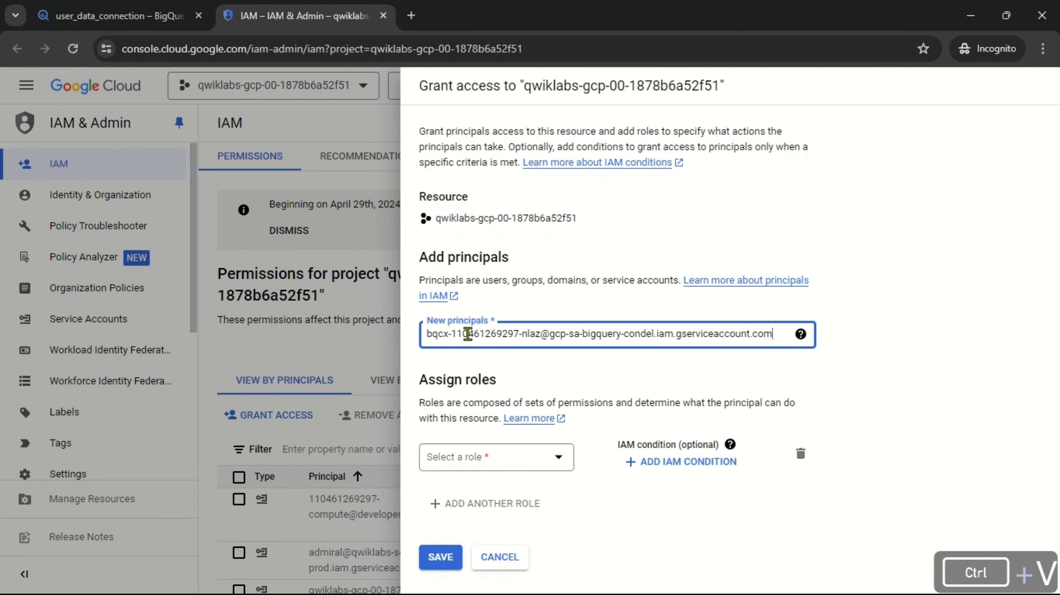
# Find the storage object roles, assign Storage Object Viewer to the new principal and save the access grant.
pyautogui.click(486, 473)
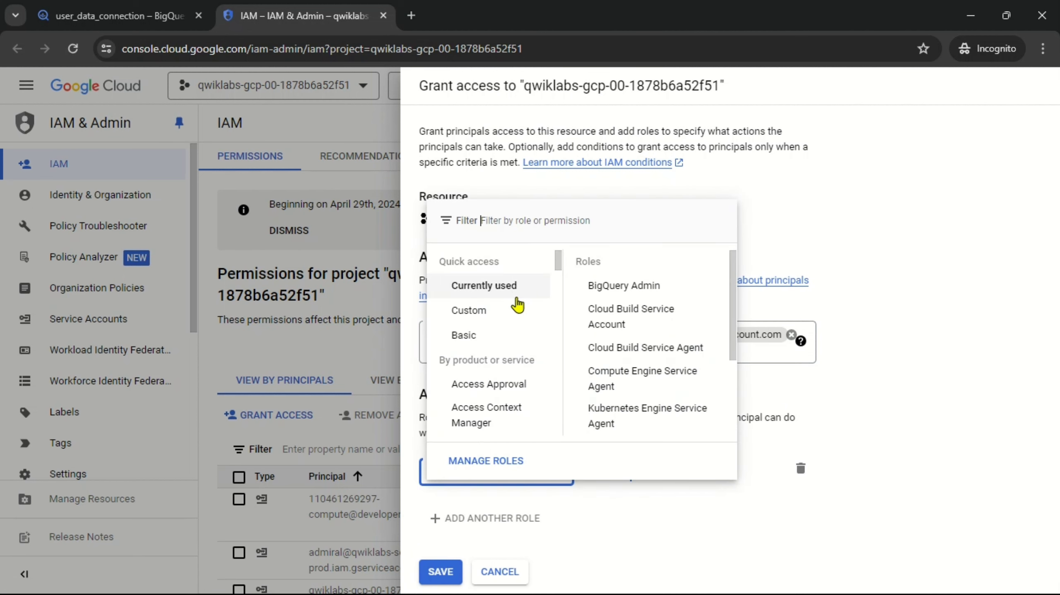
pyautogui.write('s')
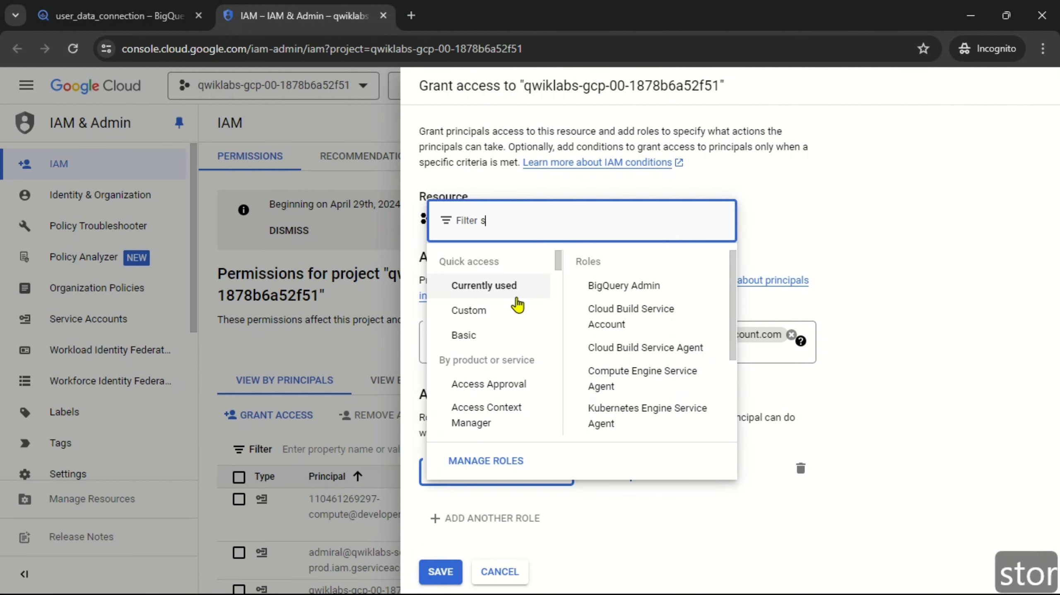
pyautogui.write('torage object')
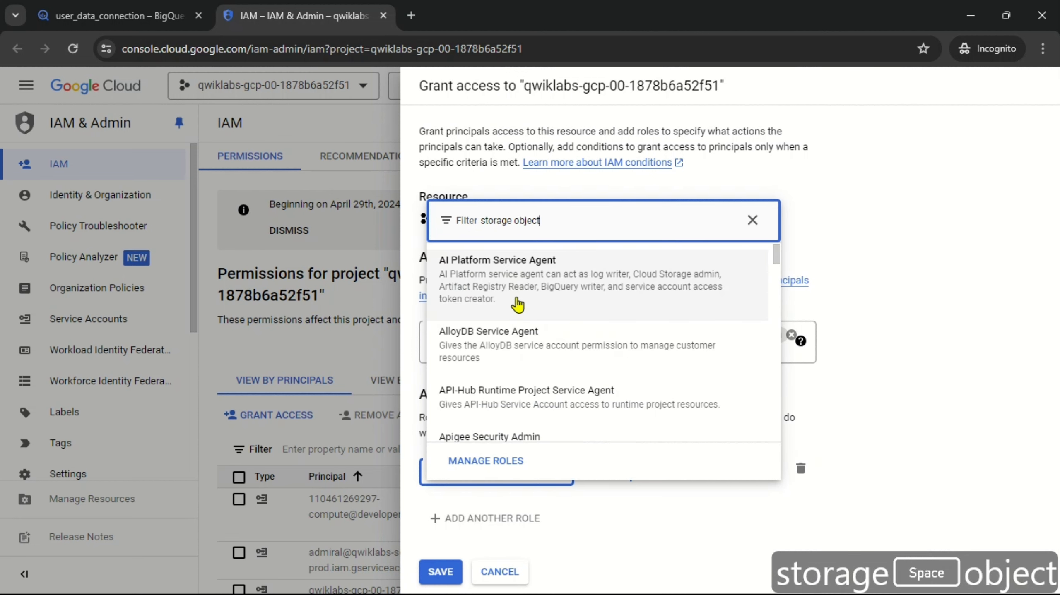
pyautogui.scroll(-3, 542, 400)
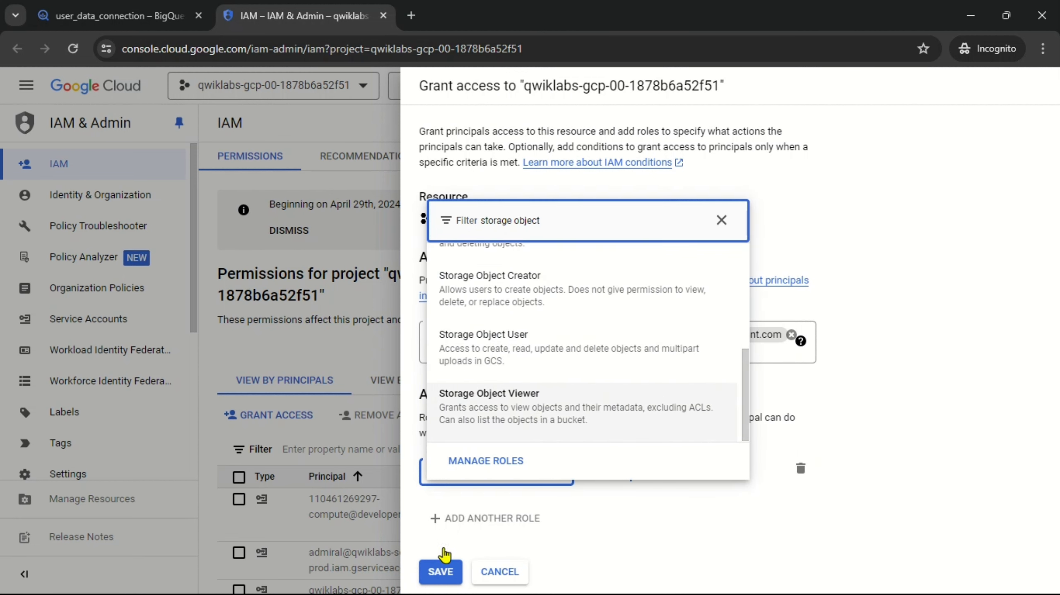
pyautogui.click(443, 565)
pyautogui.click(440, 573)
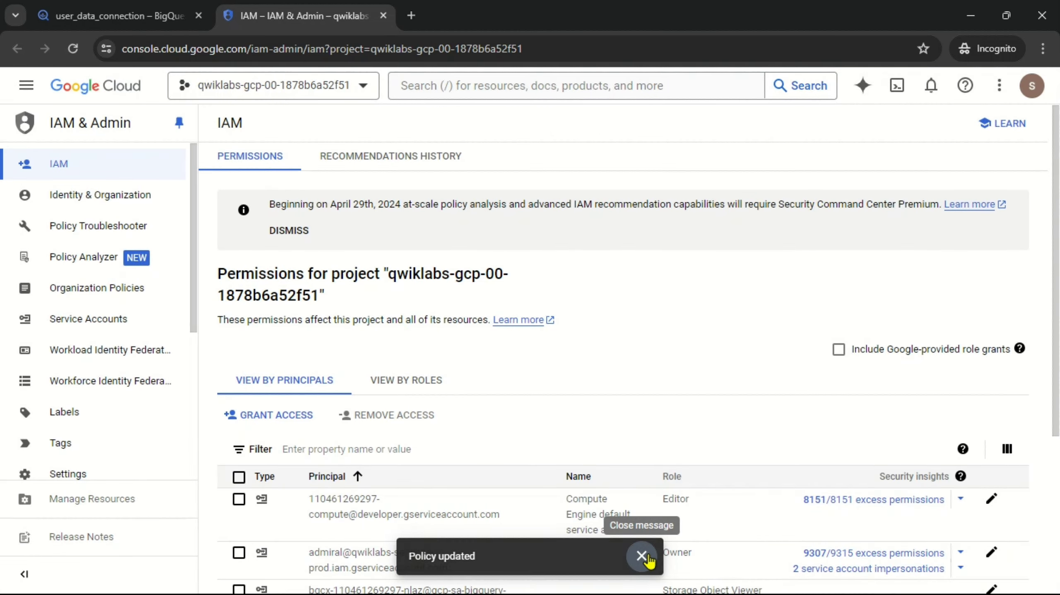
pyautogui.click(641, 556)
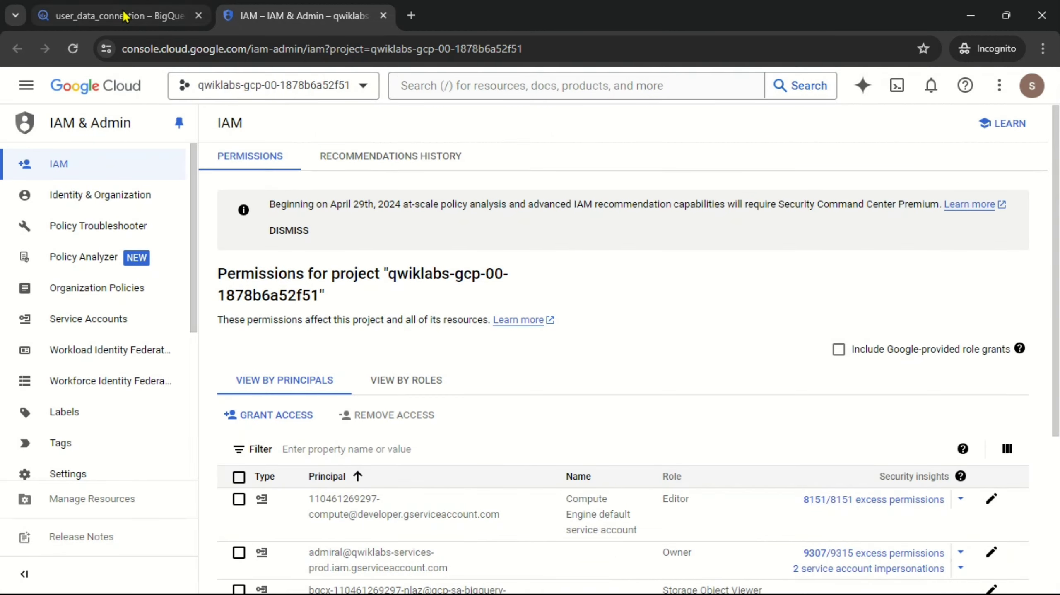
# Return to the BigQuery connection page, switch to the lab instructions and copy the table name user_online_sessions.
pyautogui.click(124, 15)
pyautogui.click(544, 446)
pyautogui.hotkey('alt', 'Tab')
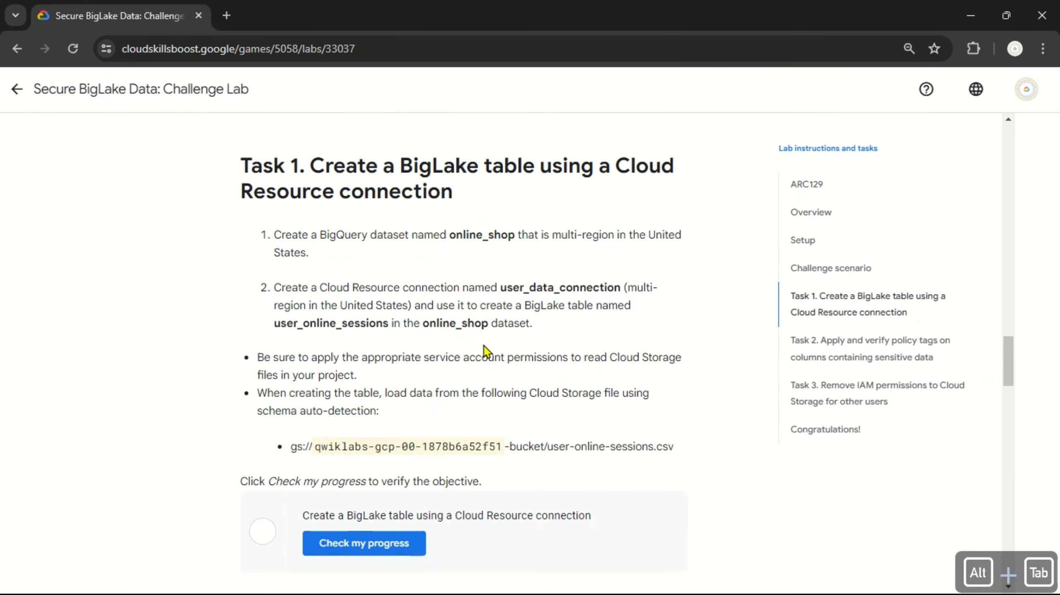
pyautogui.moveTo(272, 323); pyautogui.dragTo(372, 324)
pyautogui.hotkey('ctrl', 'c')
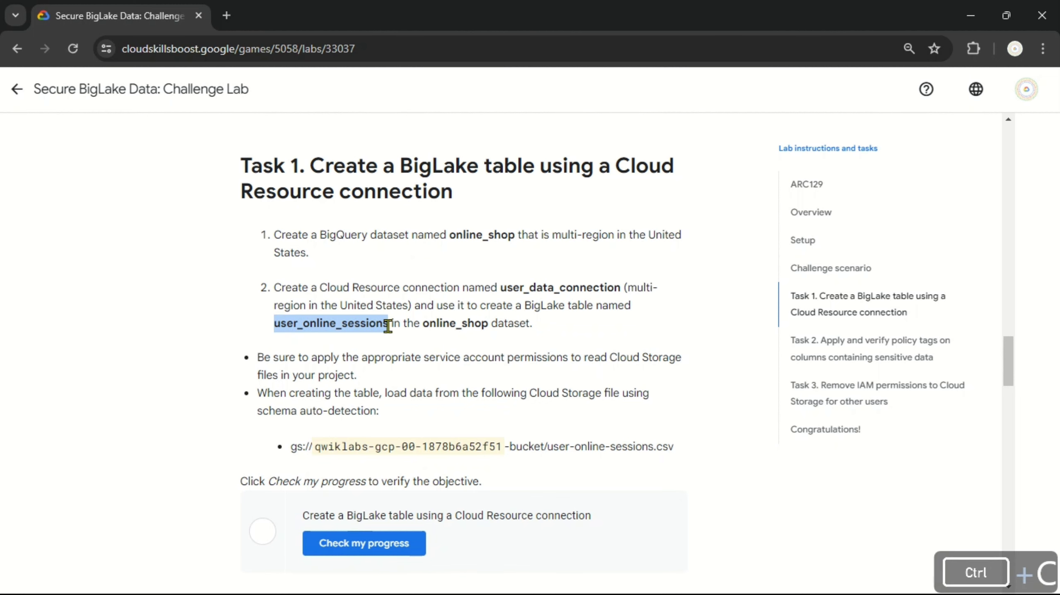
# Start a new table in the online_shop dataset in BigQuery with Google Cloud Storage as its source.
pyautogui.hotkey('alt', 'Tab')
pyautogui.click(411, 322)
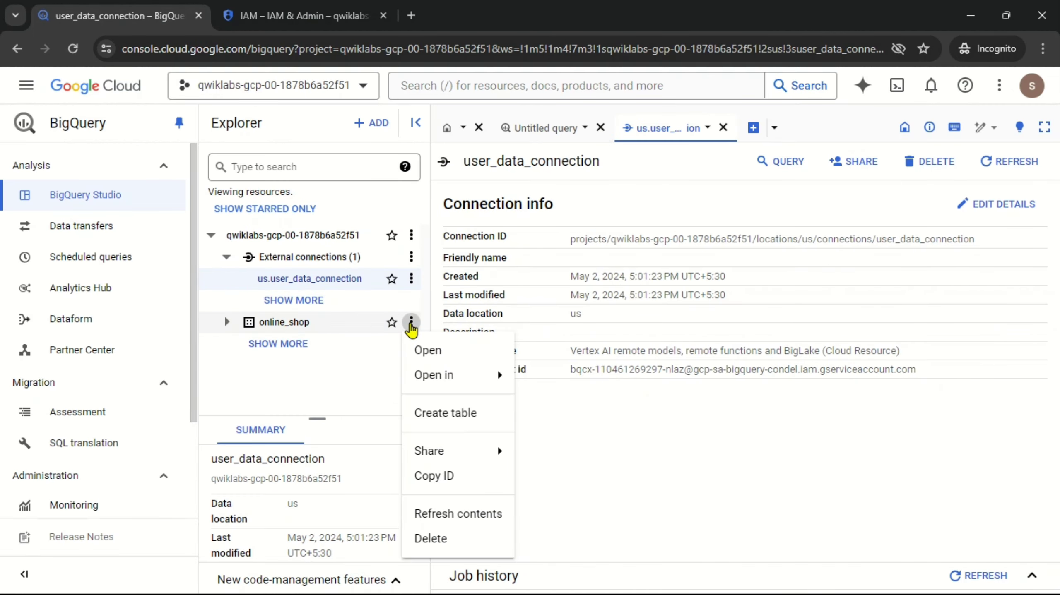
pyautogui.click(429, 413)
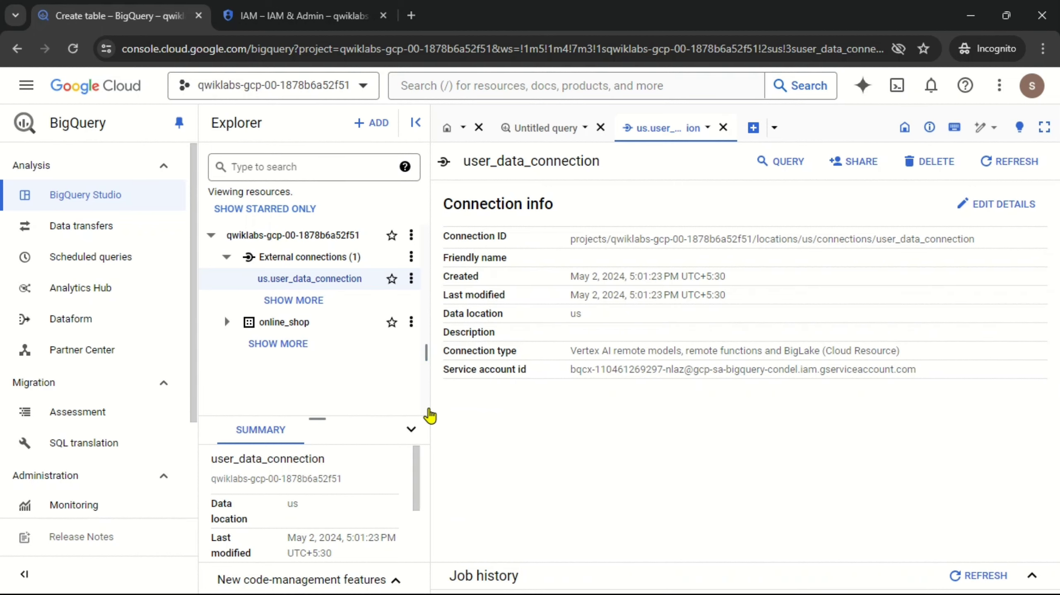
pyautogui.click(317, 180)
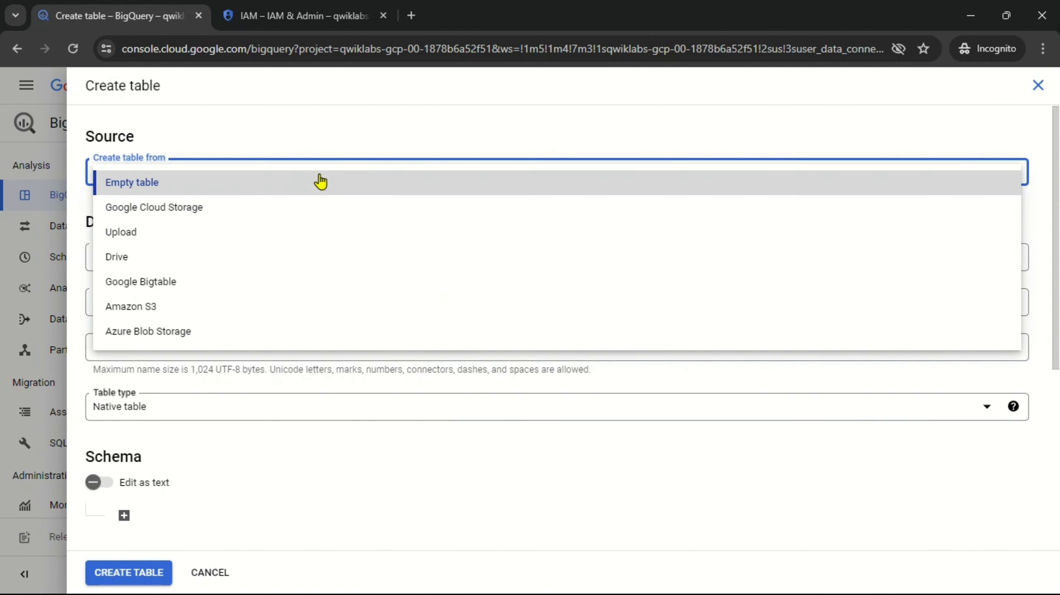
pyautogui.click(201, 209)
# Choose user-online-sessions.csv from the project's storage bucket as the table's source file.
pyautogui.click(975, 220)
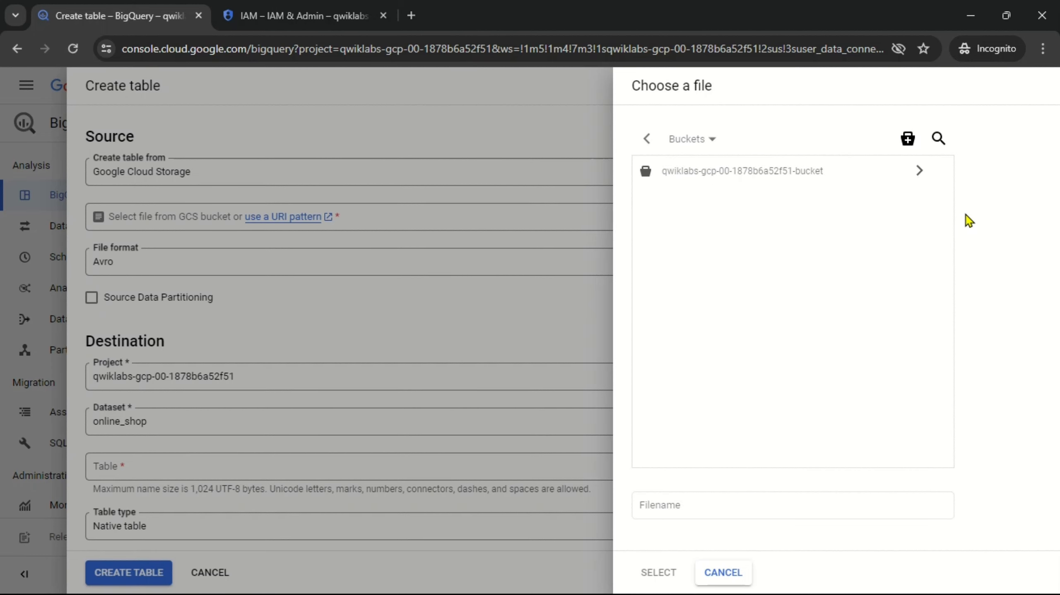
pyautogui.click(925, 171)
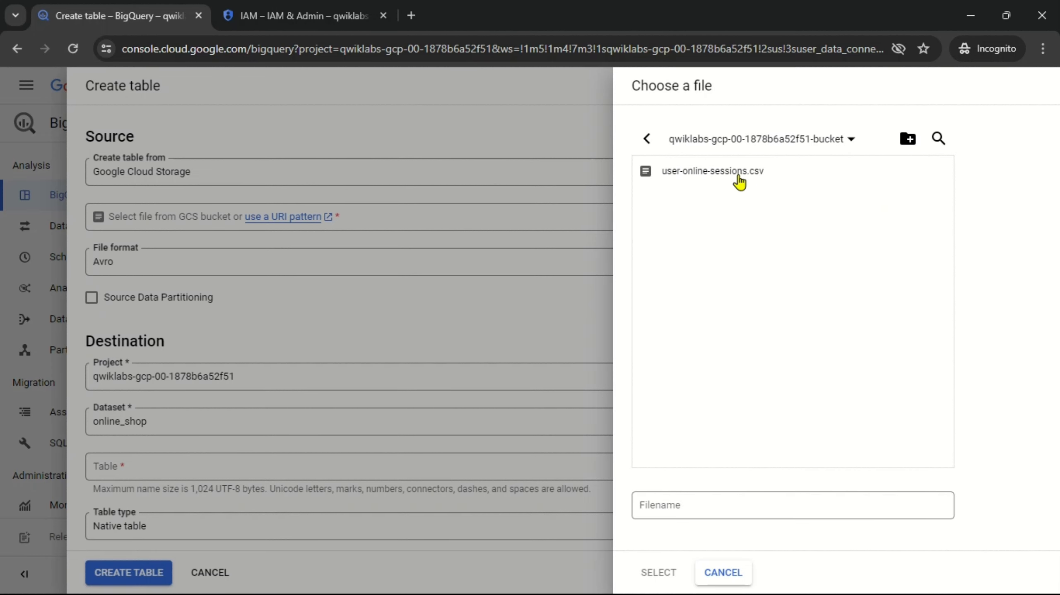
pyautogui.click(735, 173)
pyautogui.click(658, 573)
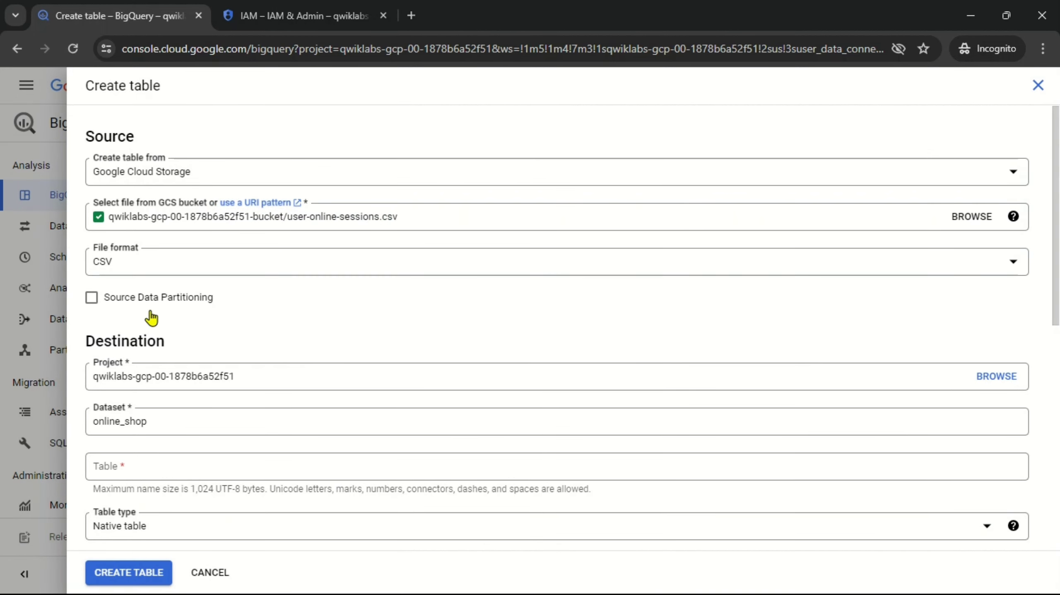
# Name the destination table user_online_sessions and set its table type to External table.
pyautogui.scroll(-2, 166, 346)
pyautogui.click(156, 388)
pyautogui.hotkey('ctrl', 'v')
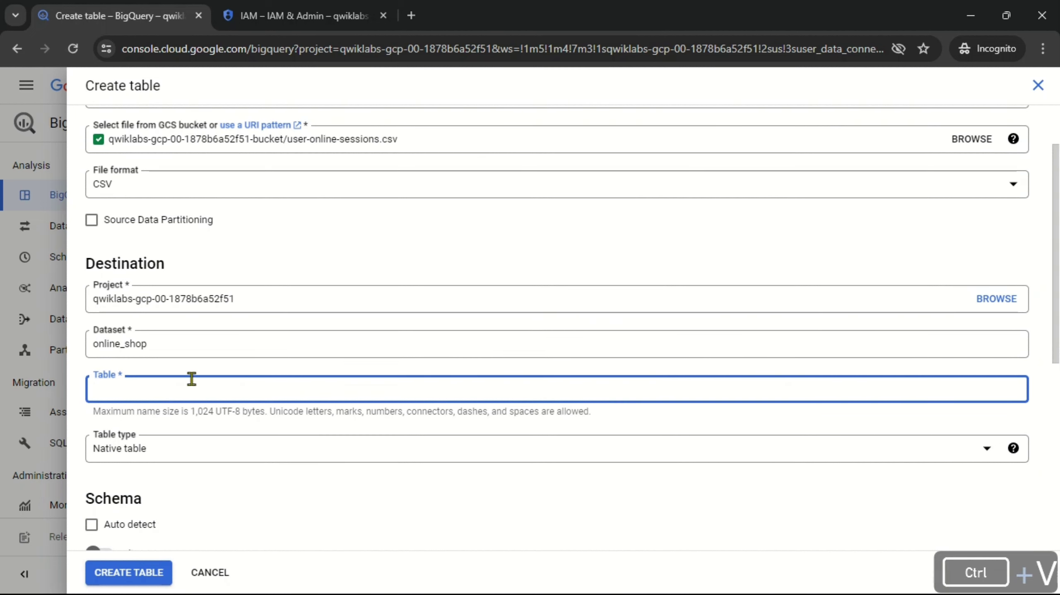
pyautogui.scroll(-4, 258, 370)
pyautogui.click(255, 296)
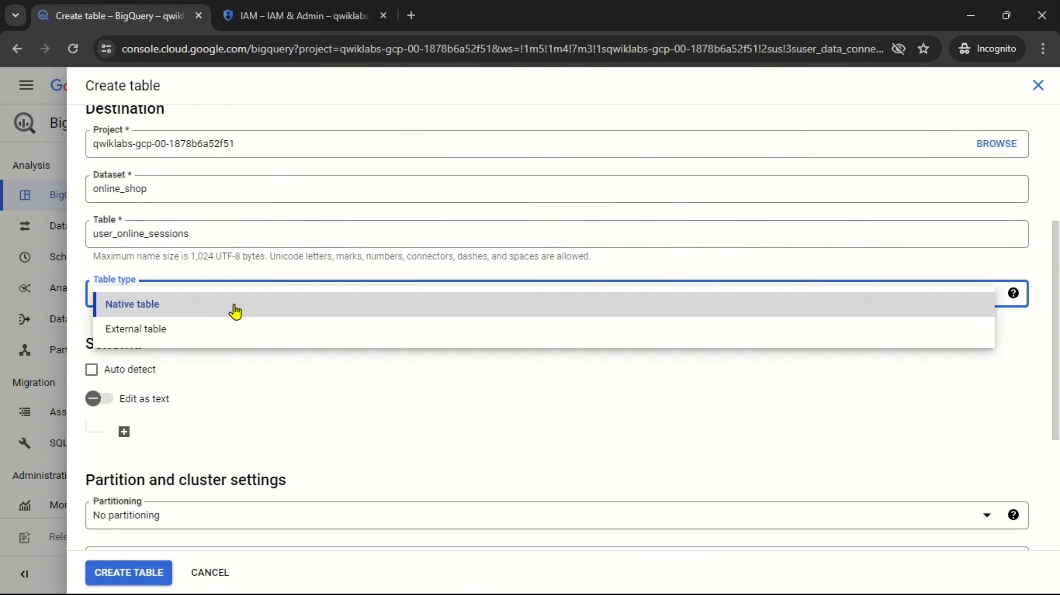
pyautogui.click(183, 340)
# Make it a BigLake table using a Cloud Resource connection, with us.user_data_connection as the connection ID.
pyautogui.click(92, 305)
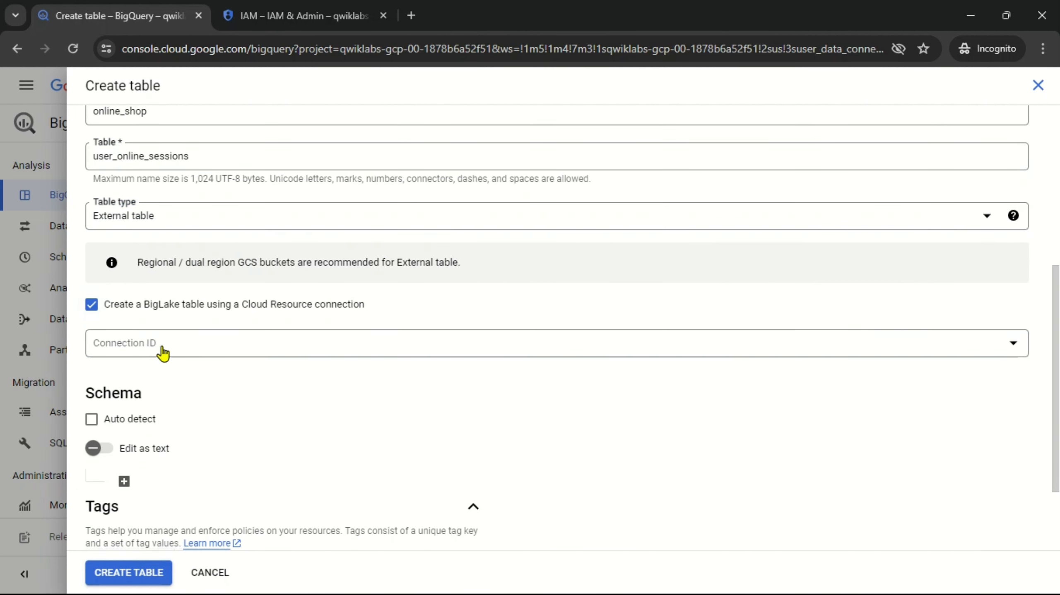
pyautogui.click(165, 348)
pyautogui.click(184, 394)
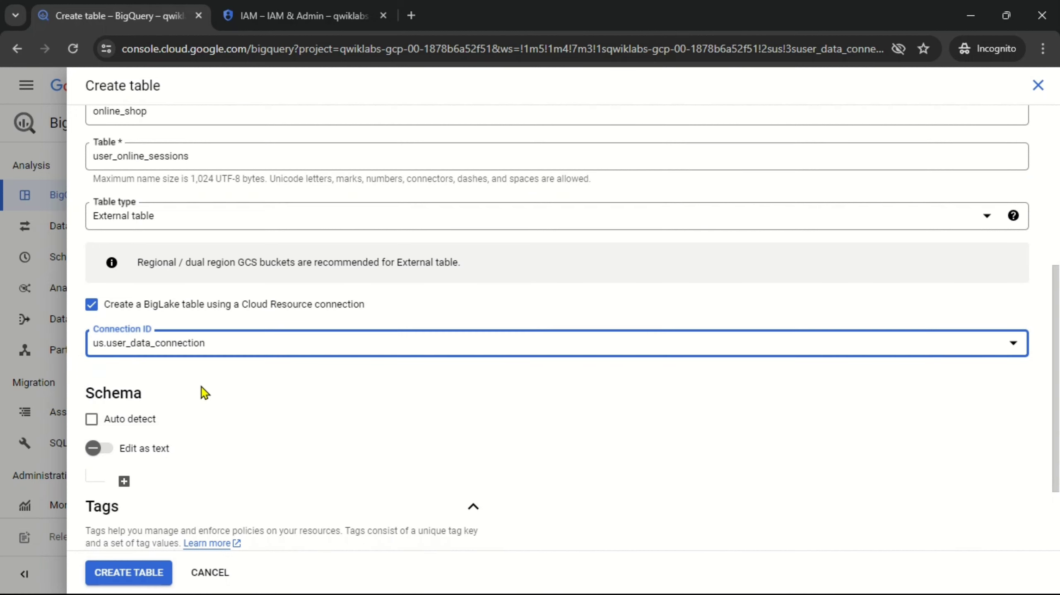
# Enable schema auto-detection and create the table.
pyautogui.scroll(-3, 201, 387)
pyautogui.click(92, 310)
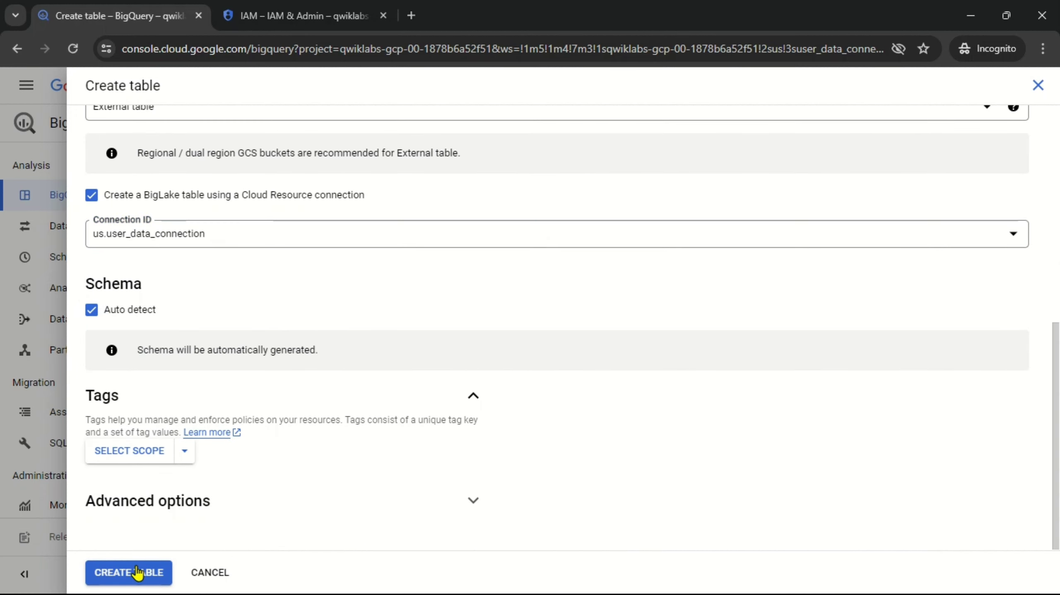
pyautogui.click(137, 573)
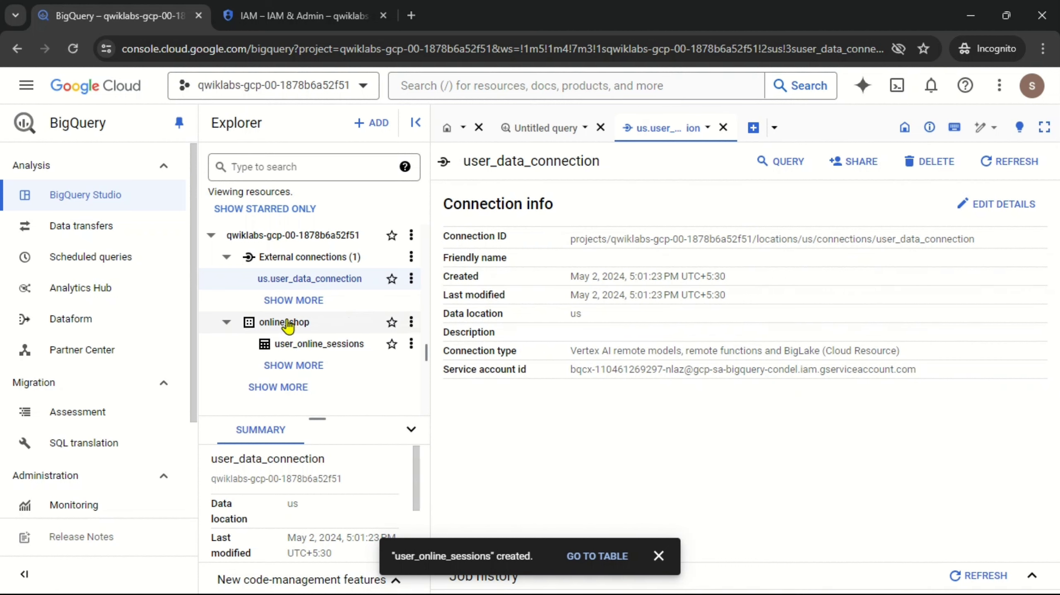
# Open the user_online_sessions table for schema editing and show 30 fields per page.
pyautogui.click(282, 346)
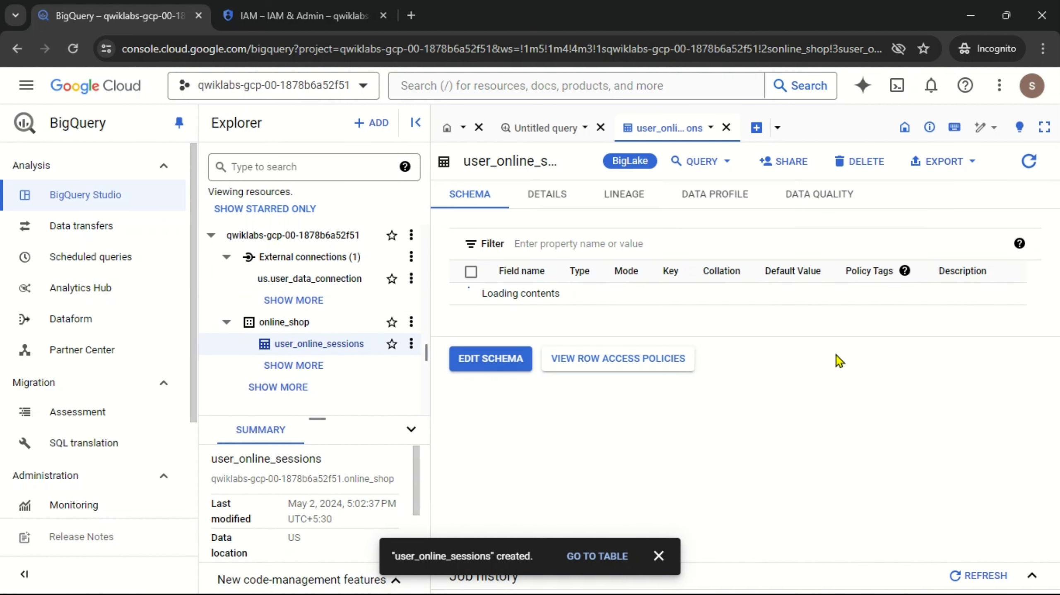
pyautogui.click(658, 556)
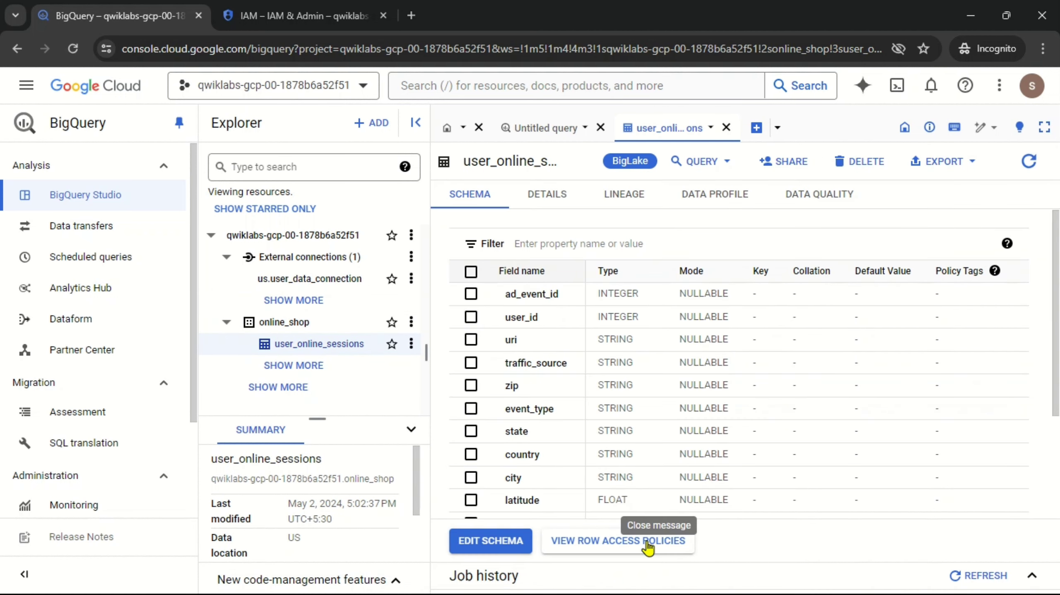
pyautogui.click(484, 540)
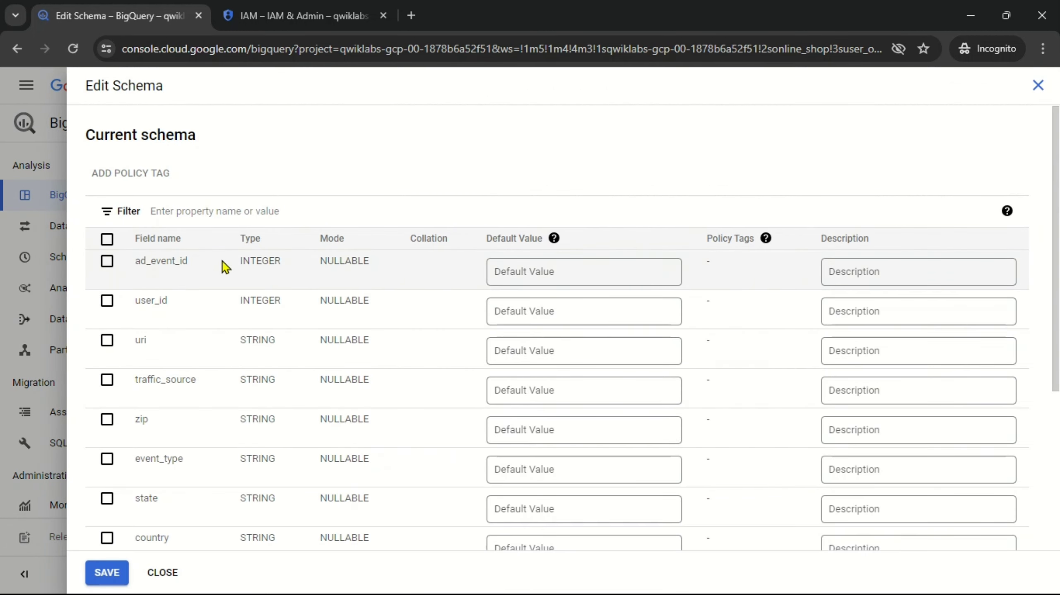
pyautogui.scroll(-5, 826, 397)
pyautogui.click(867, 417)
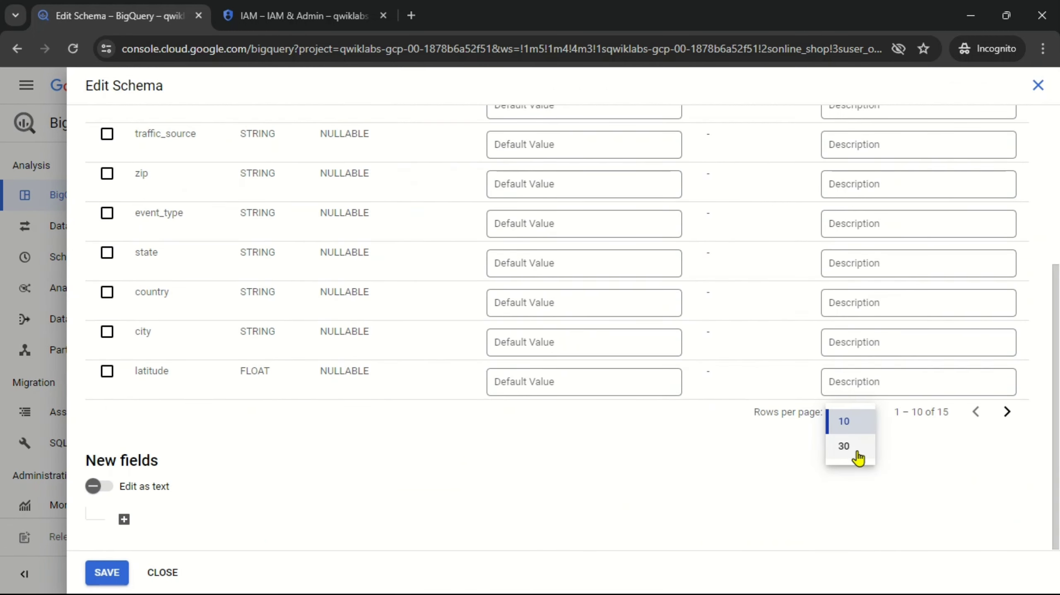
pyautogui.click(859, 453)
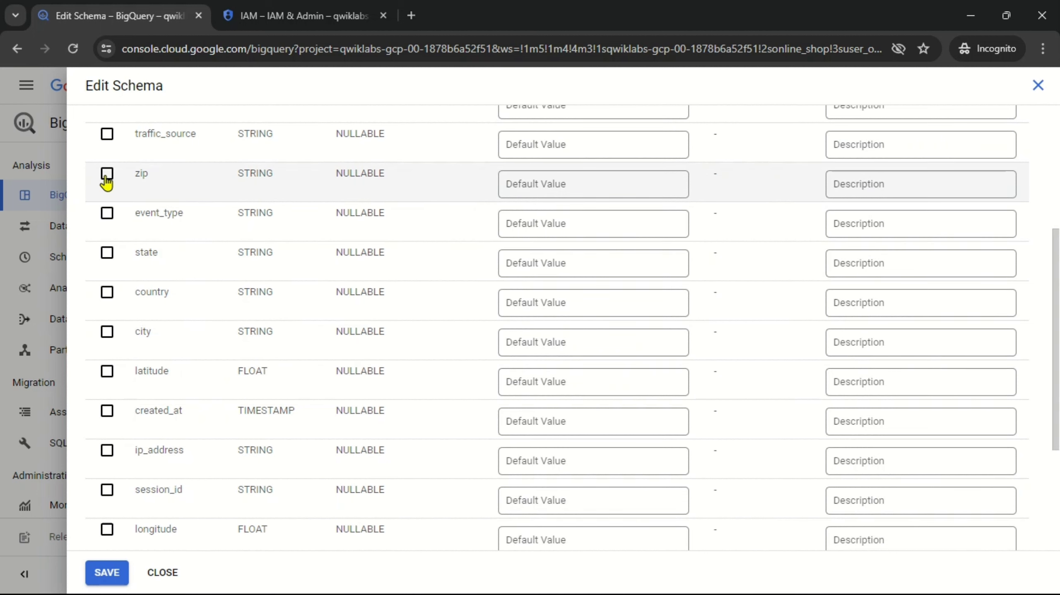
# Select the zip, latitude, ip_address and longitude fields in the schema.
pyautogui.scroll(-2, 200, 349)
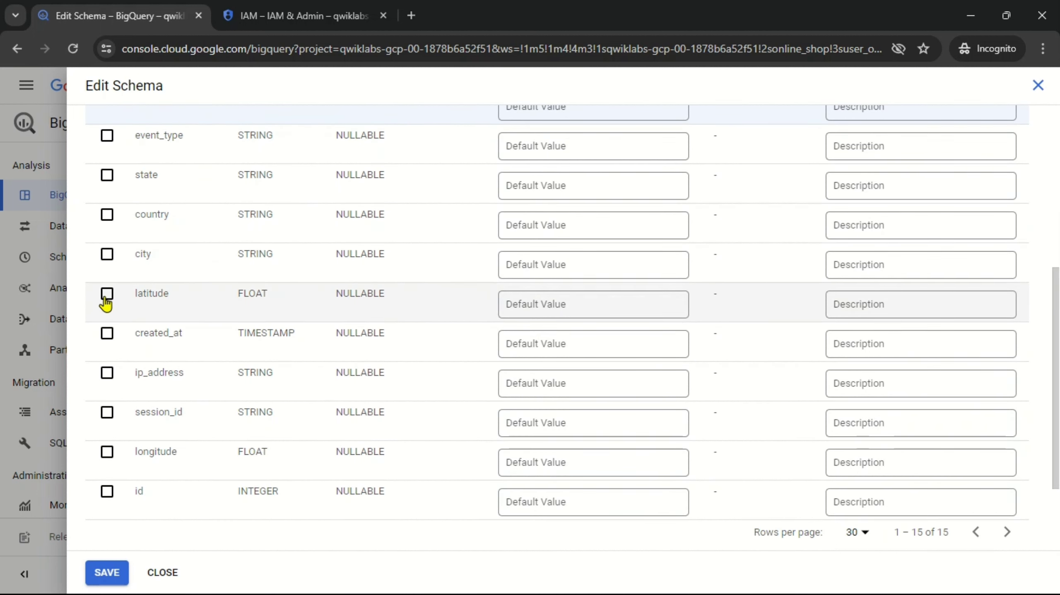
pyautogui.click(107, 297)
pyautogui.click(107, 372)
pyautogui.scroll(-3, 107, 367)
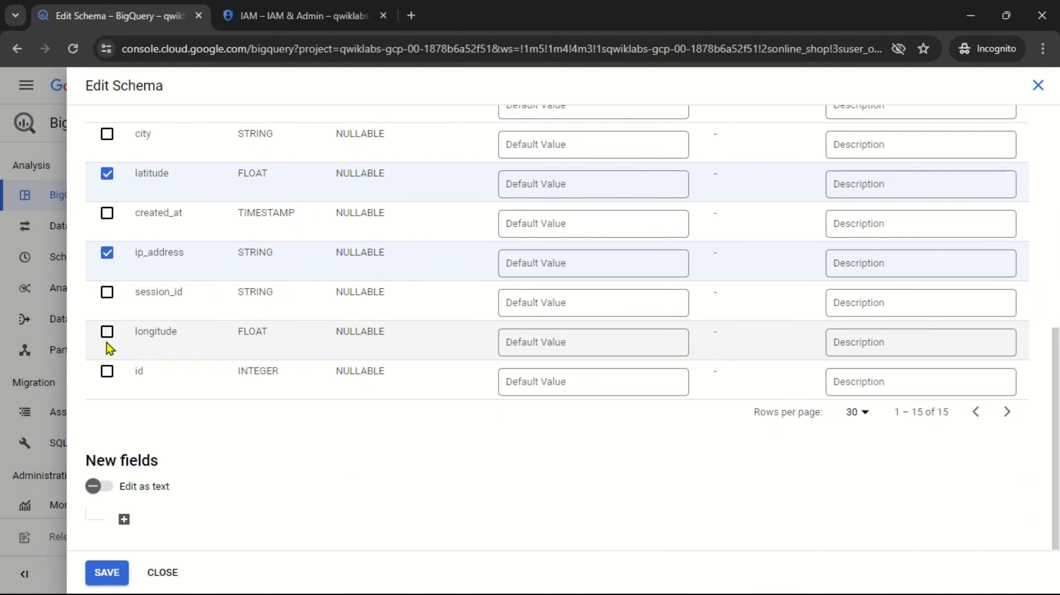
pyautogui.scroll(5, 125, 334)
# Switch to the lab instructions and check the progress of Task 1, Create a BigLake table using a Cloud Resource connection.
pyautogui.hotkey('alt', 'Tab')
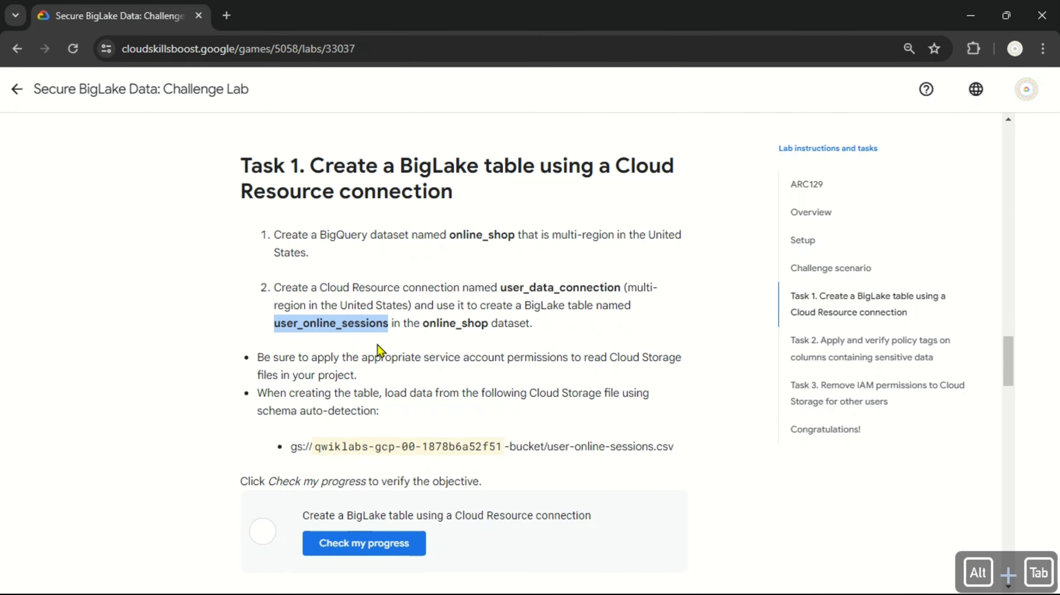
pyautogui.scroll(-2, 377, 355)
pyautogui.click(413, 389)
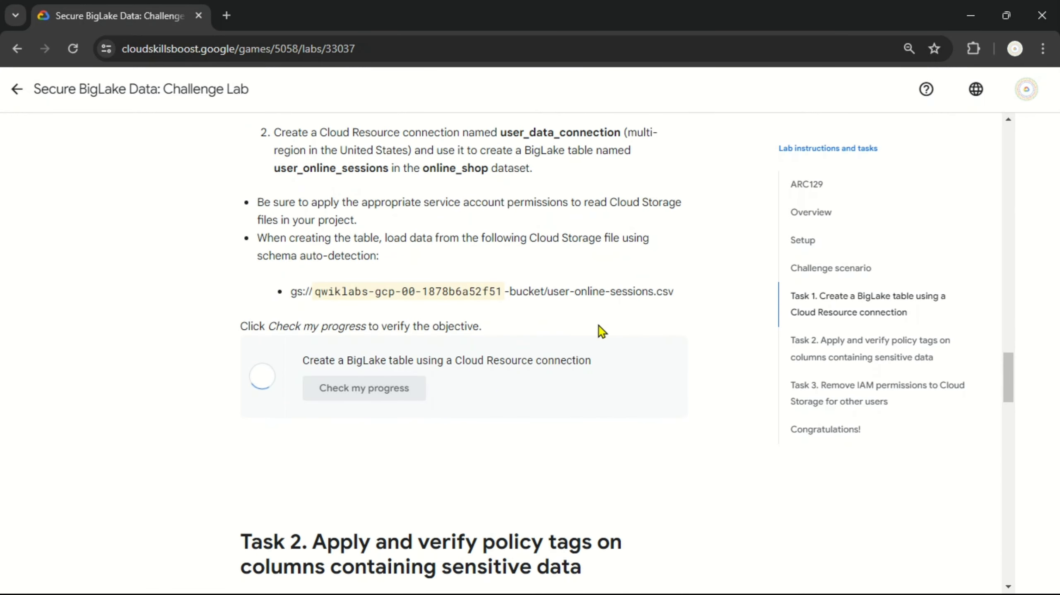
pyautogui.scroll(2, 600, 331)
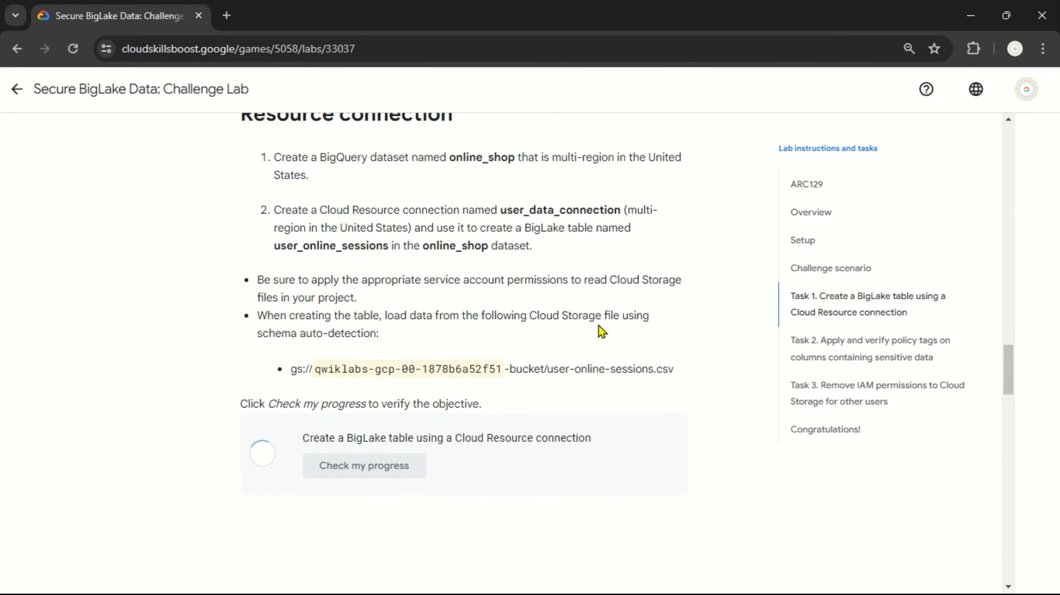
pyautogui.scroll(2, 598, 326)
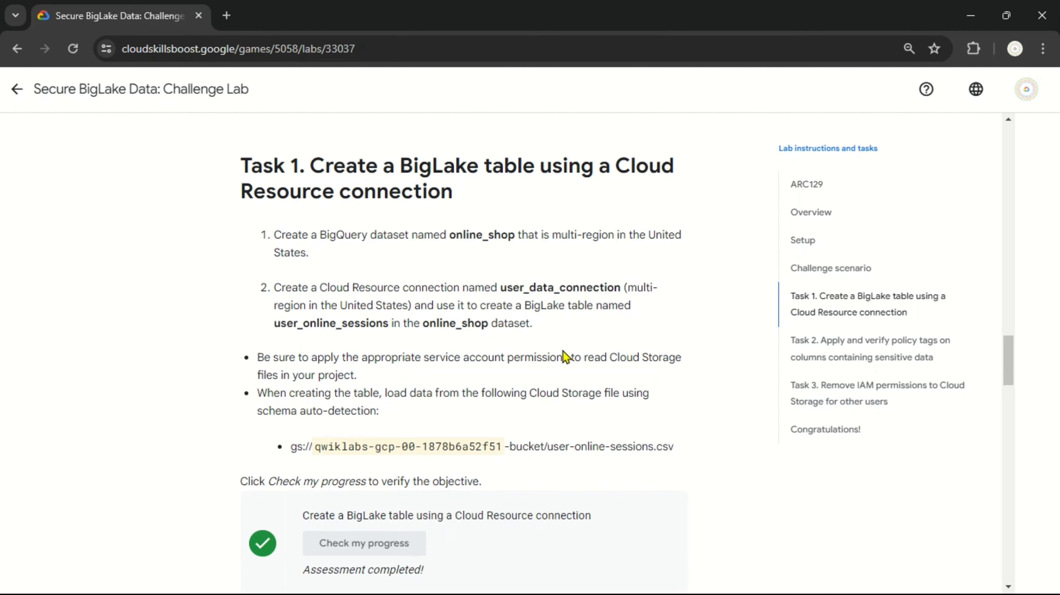
# Read the Task 2 list of sensitive columns and compare it with the fields selected in the BigQuery schema editor.
pyautogui.scroll(-14, 570, 357)
pyautogui.moveTo(291, 353); pyautogui.dragTo(333, 405)
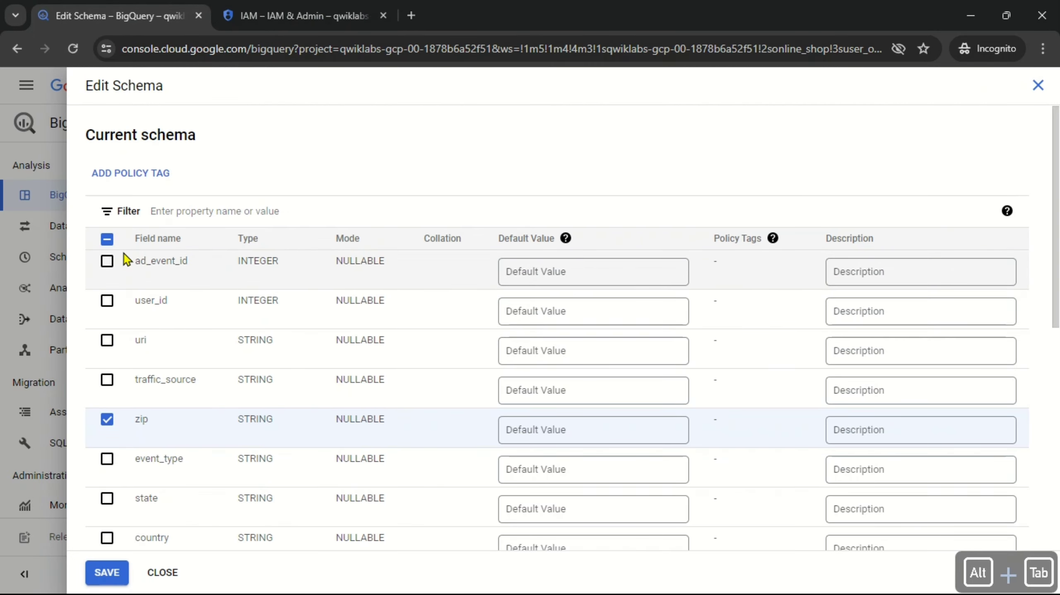
pyautogui.scroll(-1, 127, 477)
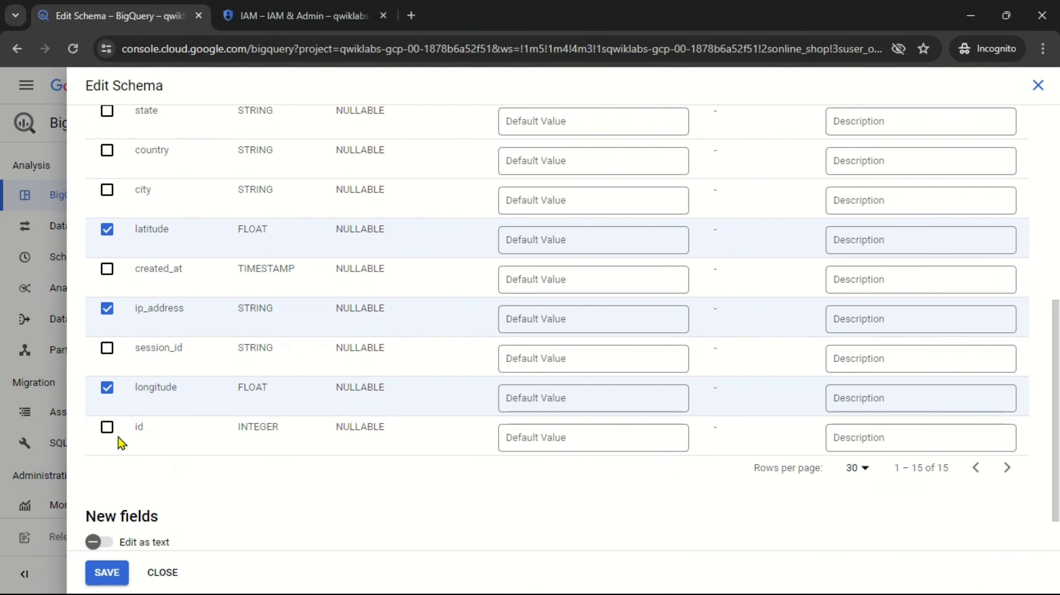
pyautogui.scroll(10, 120, 445)
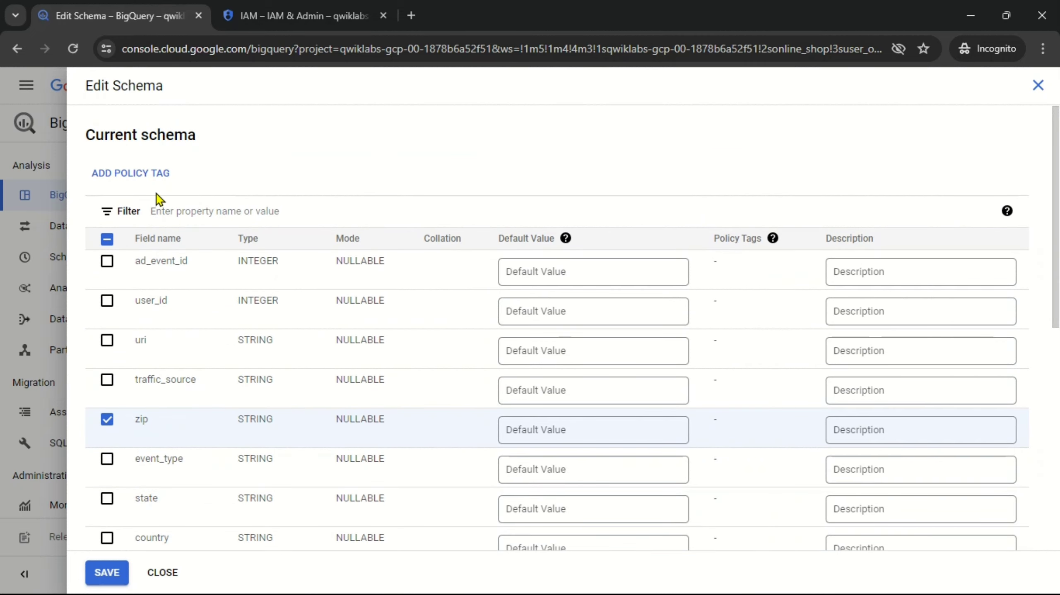
# Apply the sensitive-data-policy tag from access_control-taxonomy-kpw0a to the selected fields and save the schema.
pyautogui.click(157, 176)
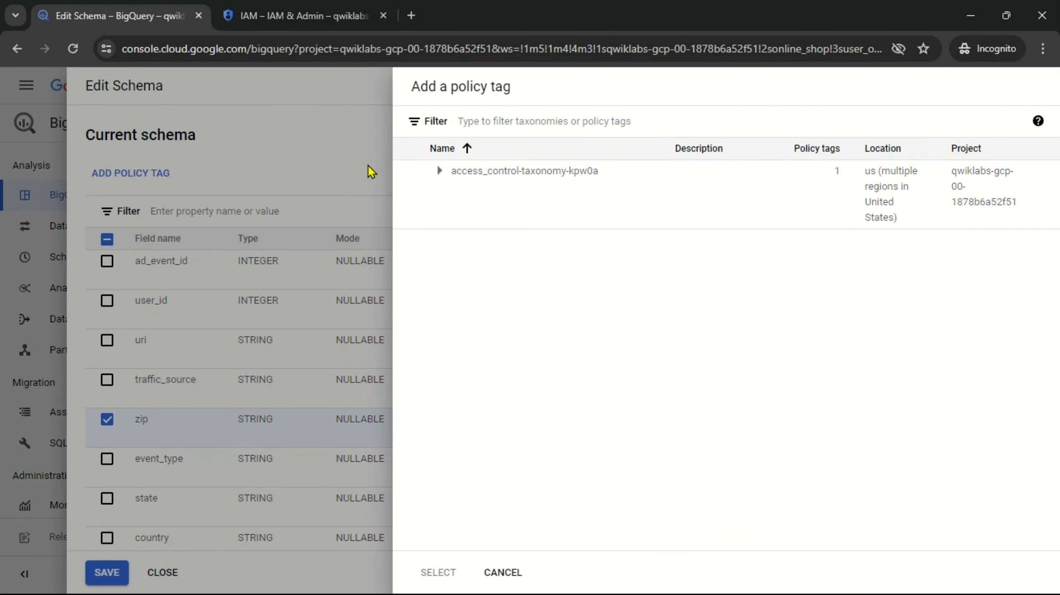
pyautogui.click(438, 171)
pyautogui.click(414, 240)
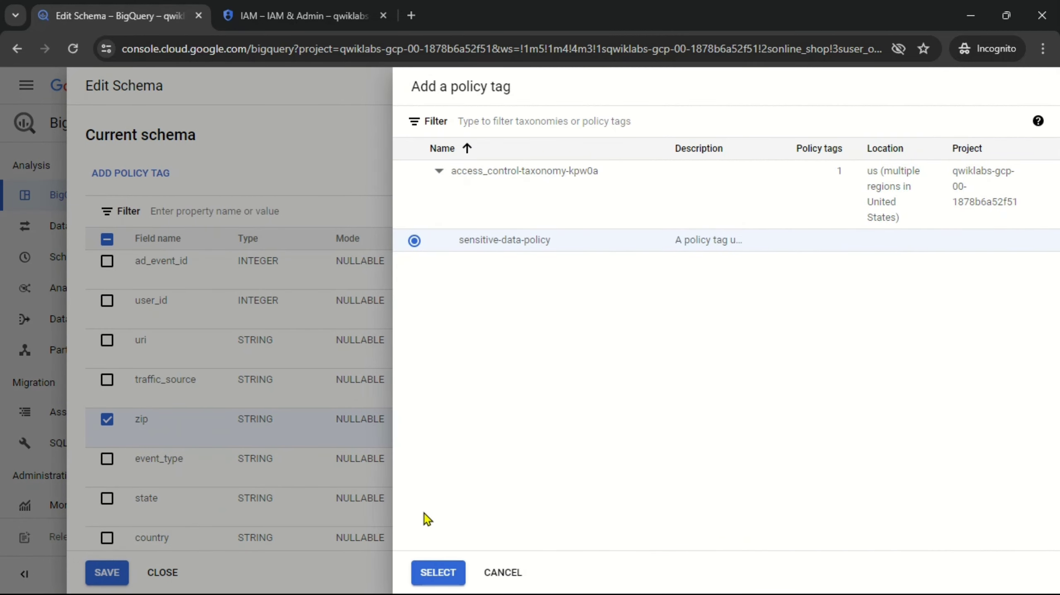
pyautogui.click(437, 572)
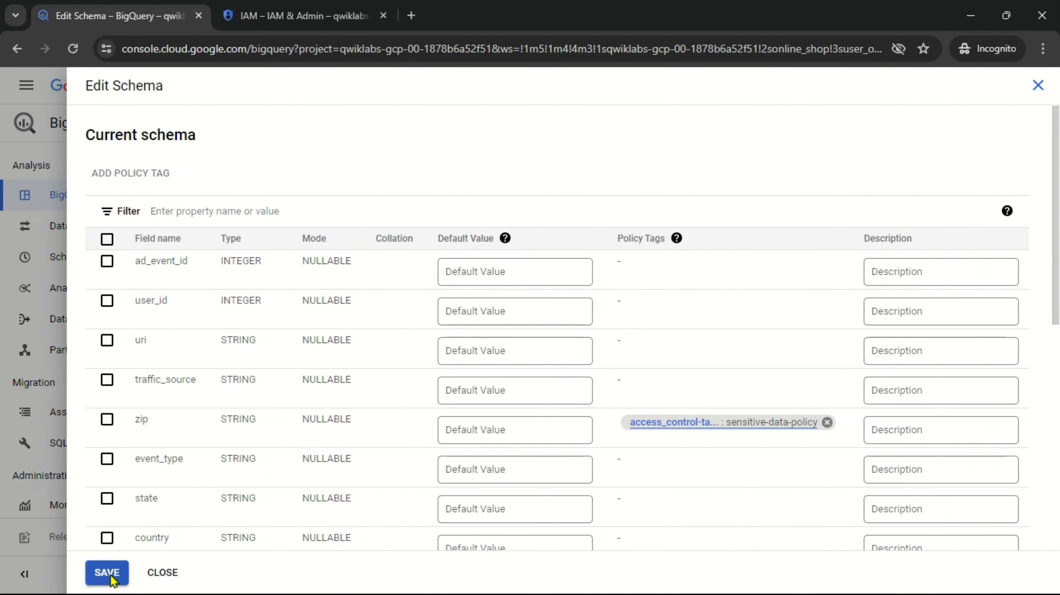
pyautogui.click(110, 575)
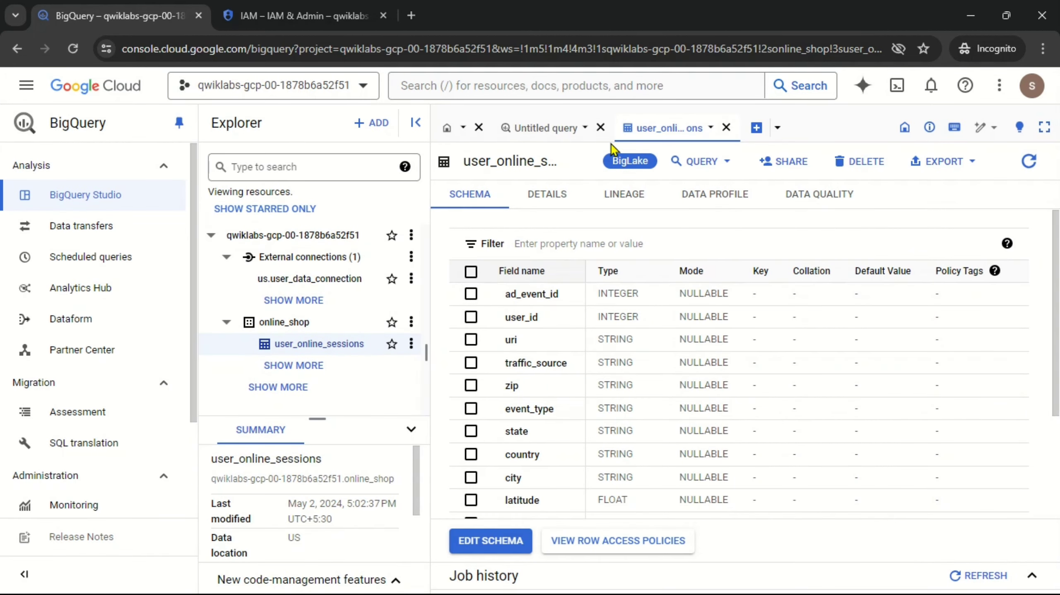
# Close the workspace's home page, the old untitled query and the user_online_sessions table, keeping only a blank query open.
pyautogui.click(478, 127)
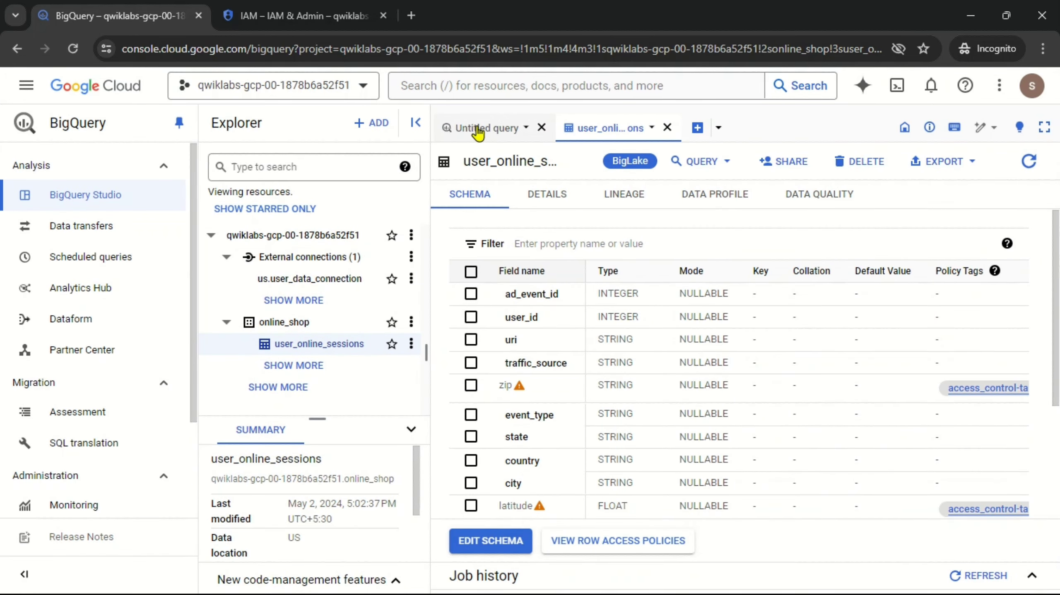
pyautogui.click(541, 128)
pyautogui.click(544, 128)
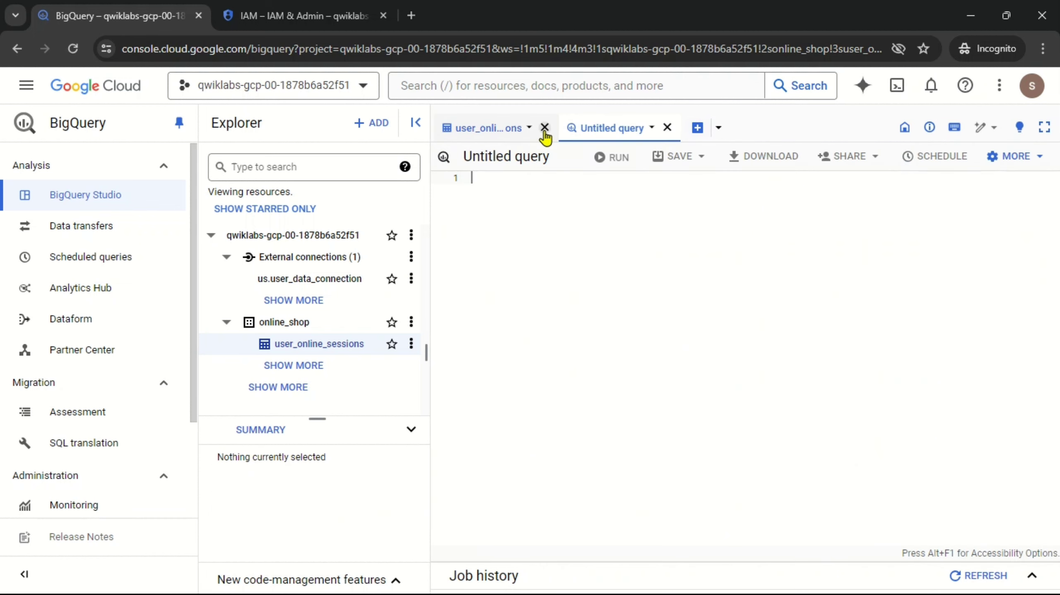
# Switch to the lab instructions and read the Task 2 requirement for verifying column-level security with a query.
pyautogui.hotkey('alt', 'Tab')
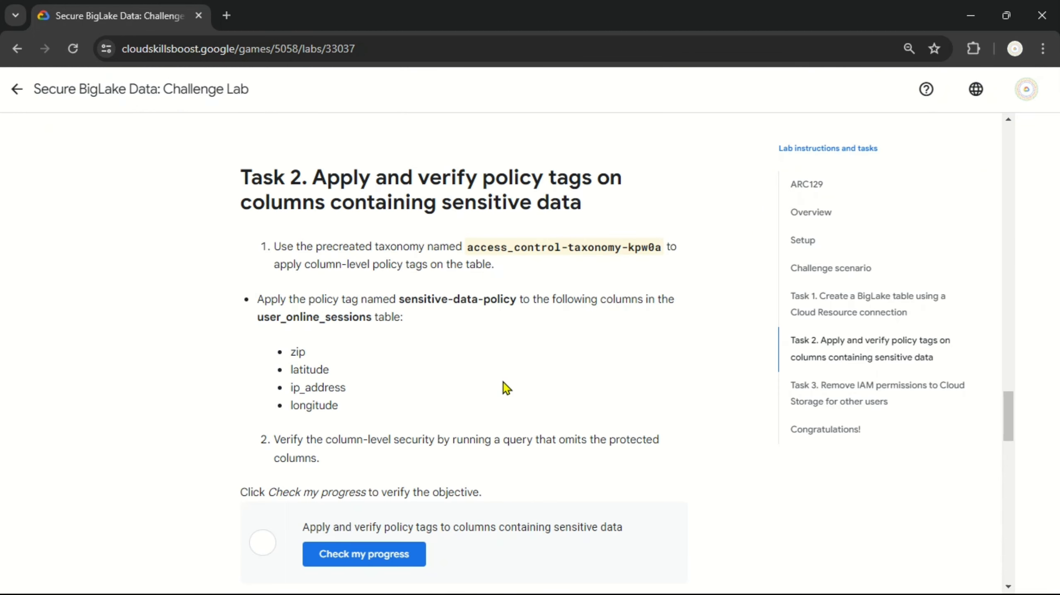
pyautogui.moveTo(275, 440); pyautogui.dragTo(360, 459)
pyautogui.click(391, 447)
# Open Notepad, copy the whole prepared SELECT * EXCEPT query and close Notepad.
pyautogui.press('super')
pyautogui.click(714, 163)
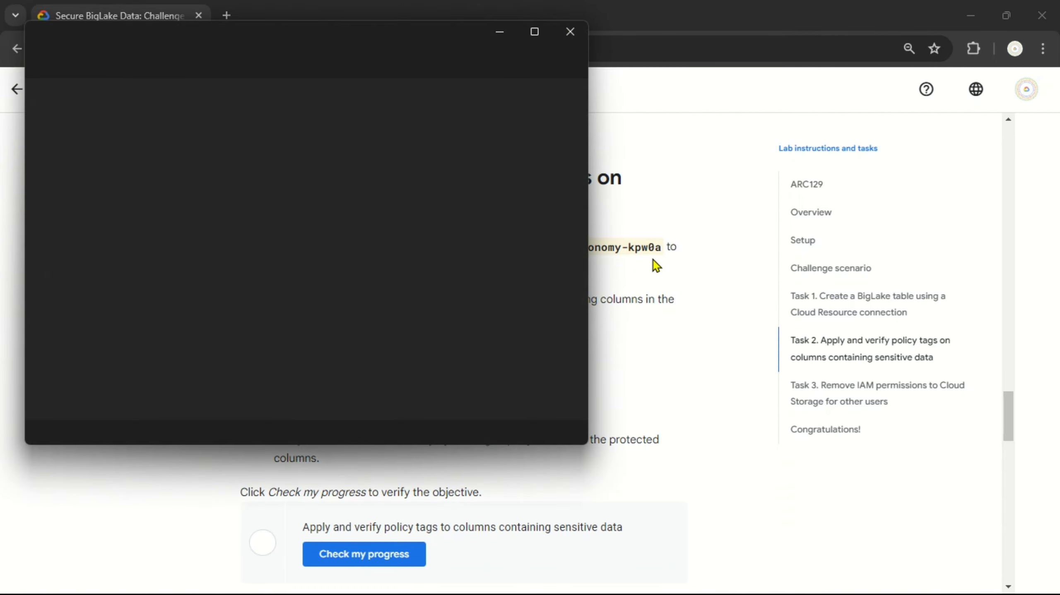
pyautogui.hotkey('ctrl', 'a')
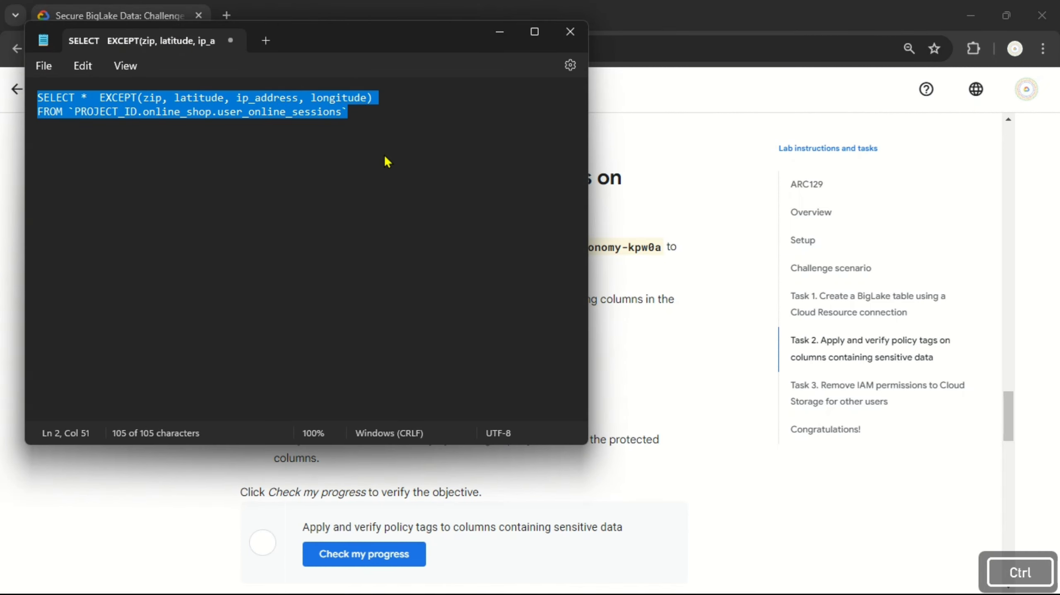
pyautogui.hotkey('ctrl', 'c')
pyautogui.click(570, 31)
# Switch to BigQuery, paste the copied query into the blank editor and delete the PROJECT_ID placeholder from its table path.
pyautogui.hotkey('alt', 'Tab')
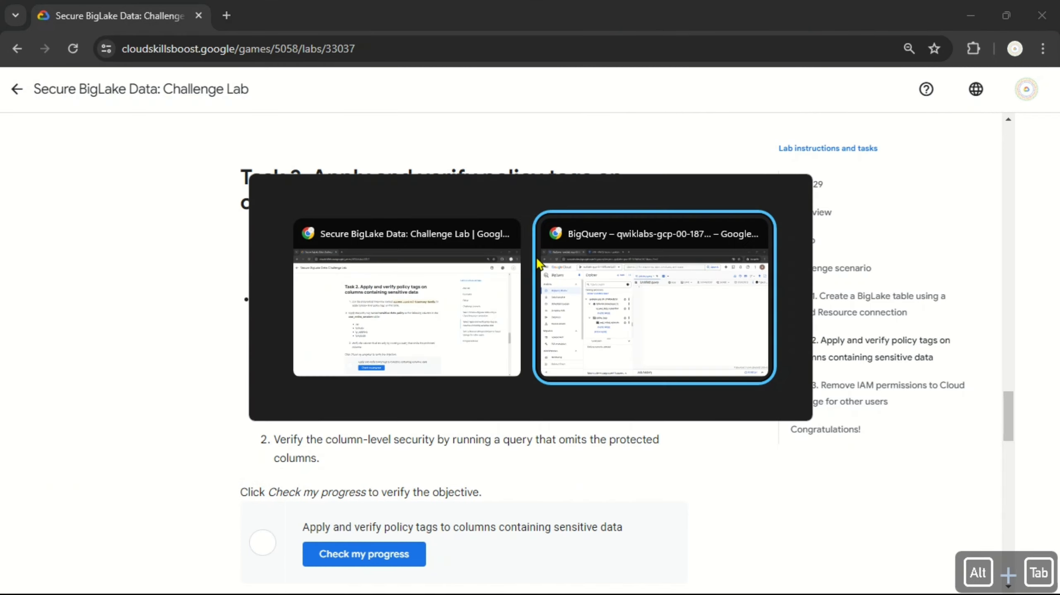
pyautogui.hotkey('ctrl', 'v')
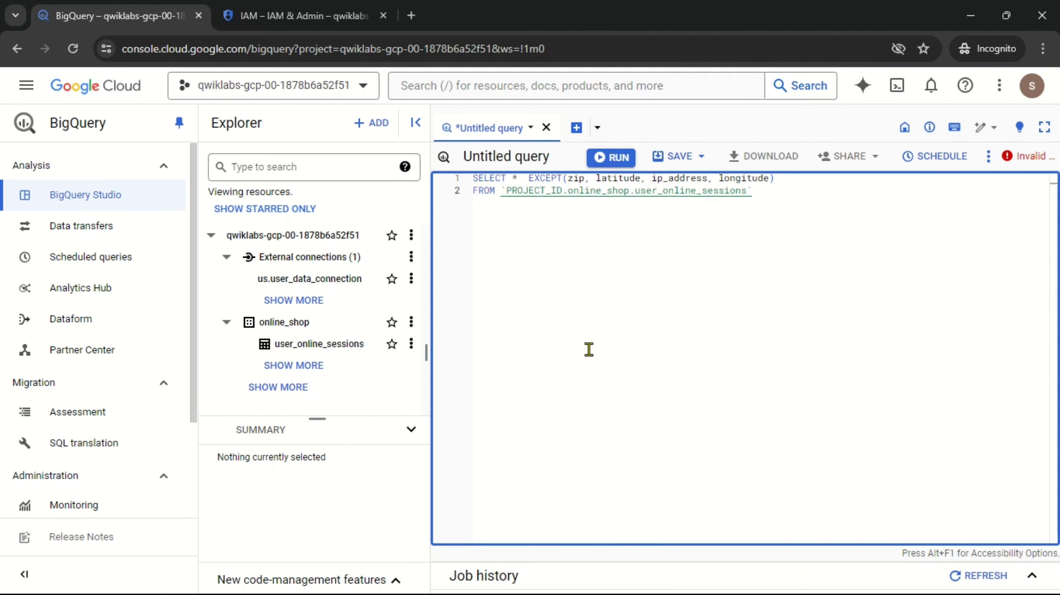
pyautogui.doubleClick(561, 192)
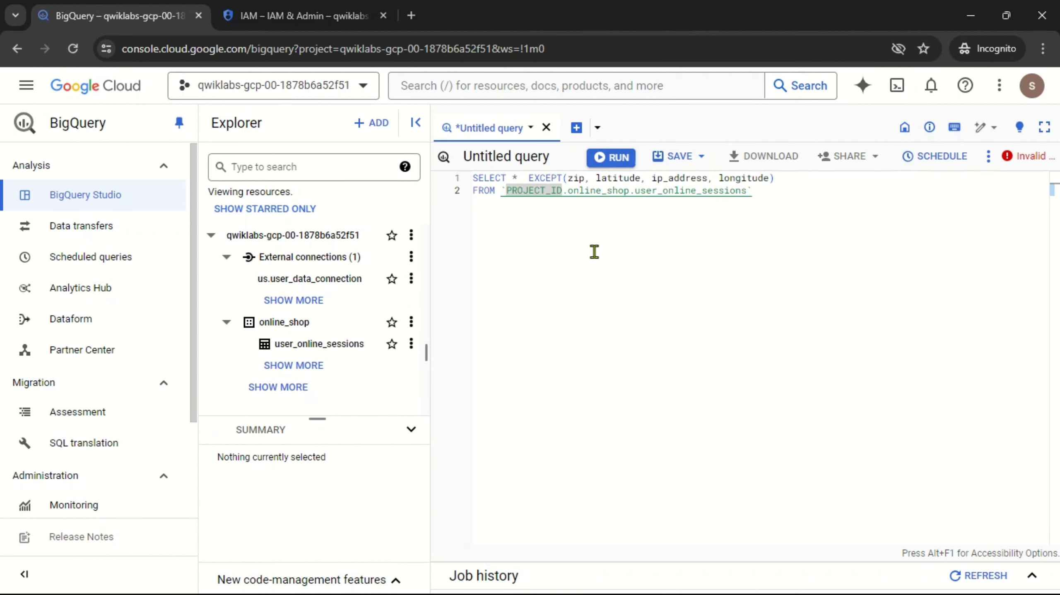
pyautogui.press('BackSpace')
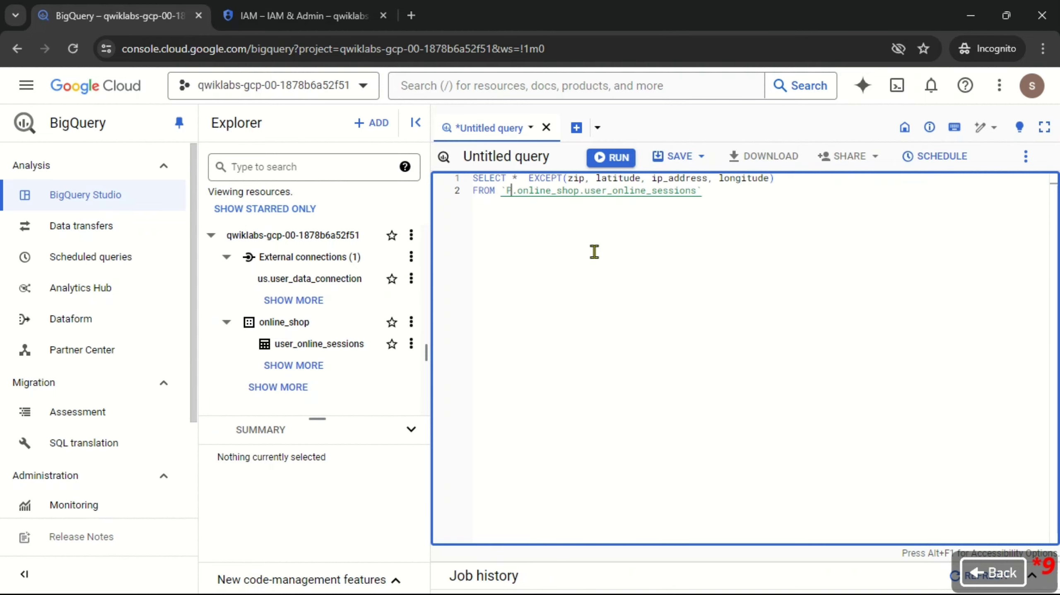
# Copy the project ID from the lab's details page and return to the query in BigQuery.
pyautogui.hotkey('alt', 'Tab')
pyautogui.click(789, 192)
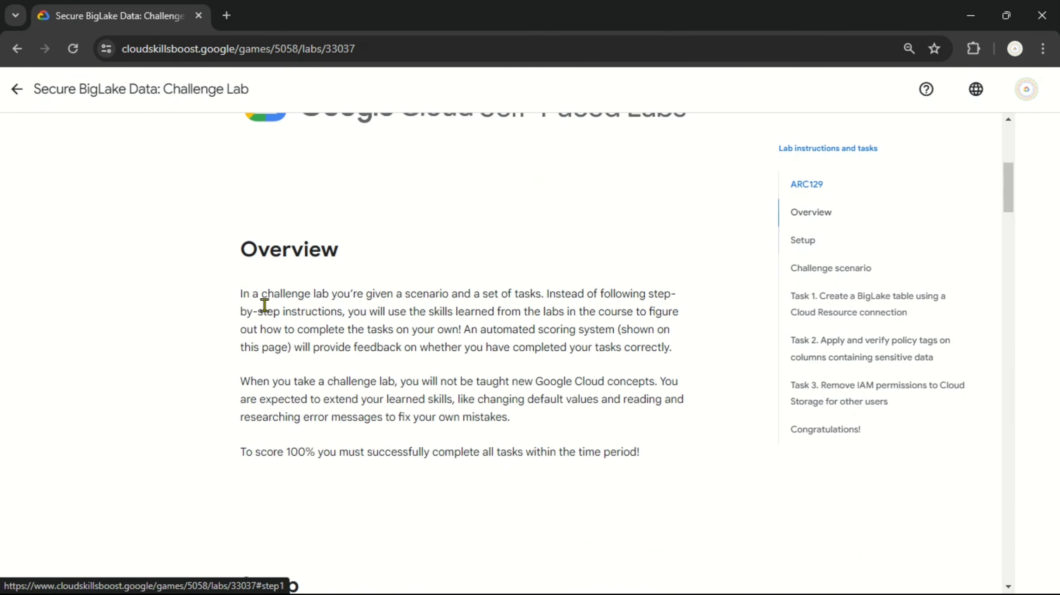
pyautogui.click(166, 346)
pyautogui.hotkey('alt', 'Tab')
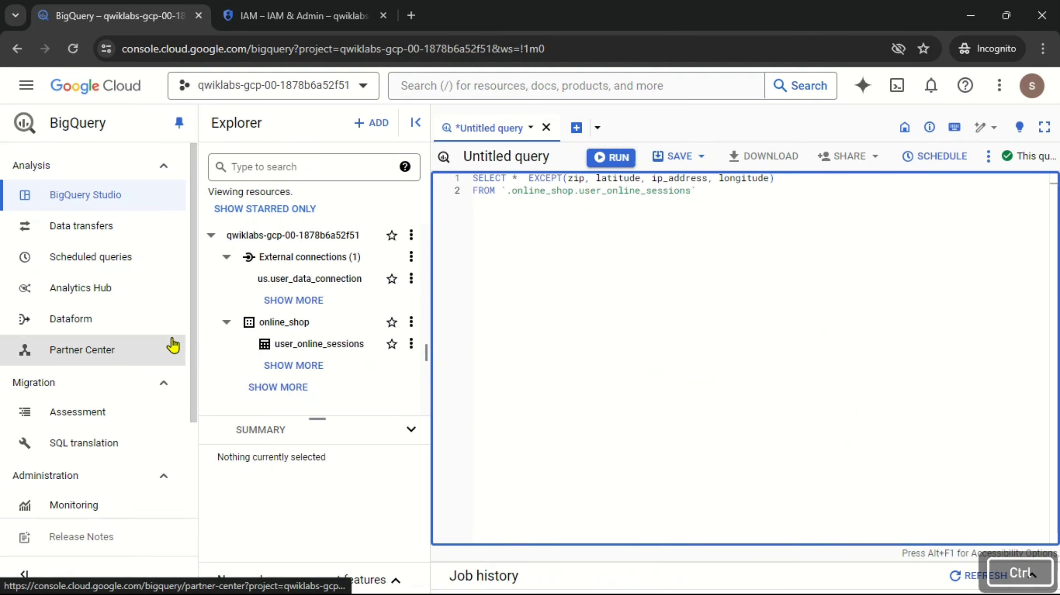
# Insert the copied project ID into the query's table path and run the query.
pyautogui.hotkey('ctrl', 'v')
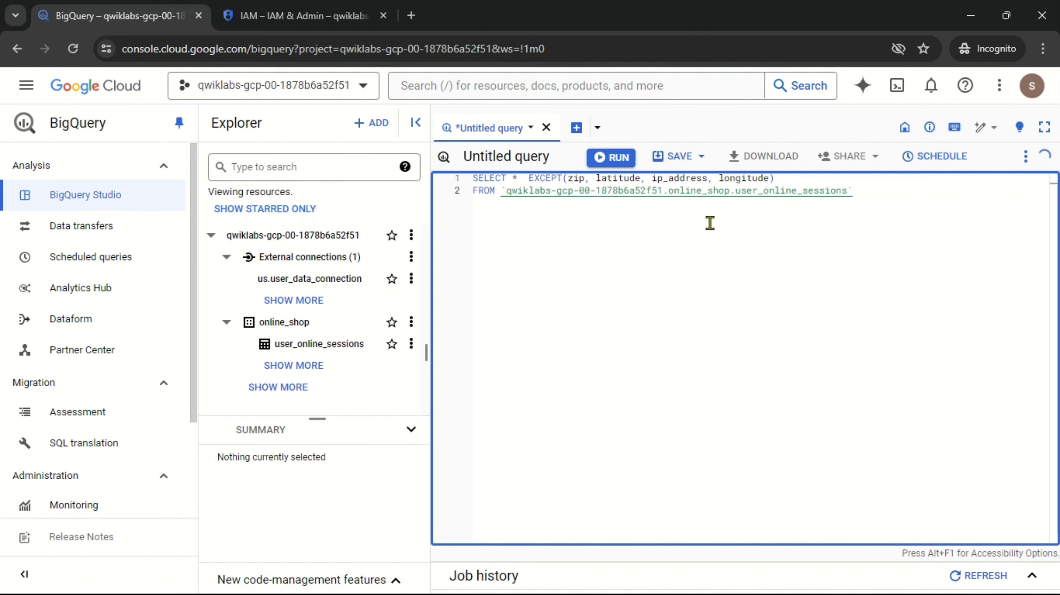
pyautogui.click(606, 159)
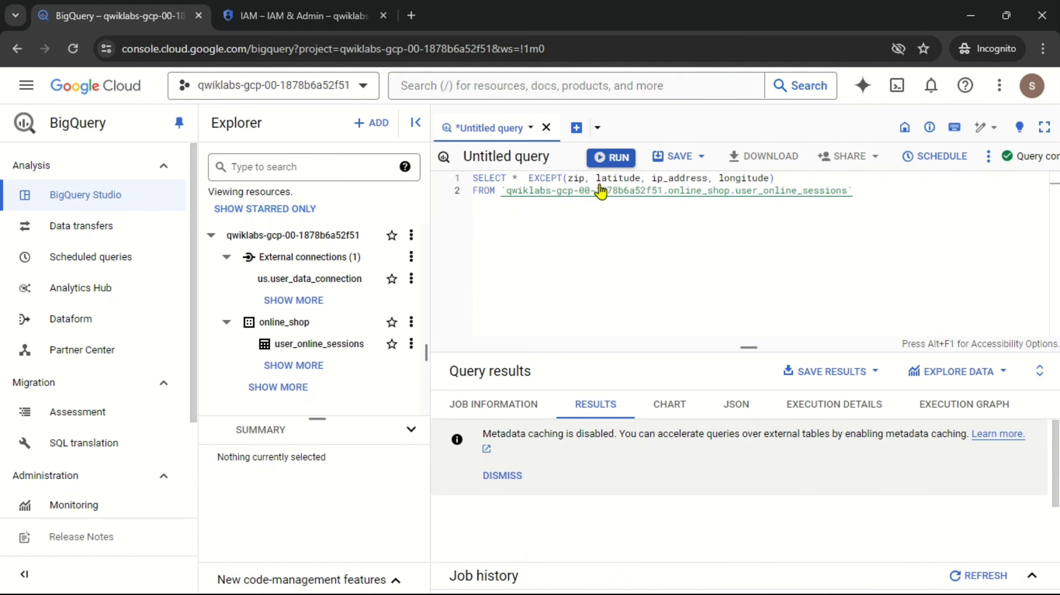
# Switch to the lab instructions and check the progress of Task 2, applying and verifying policy tags on sensitive columns.
pyautogui.hotkey('alt', 'Tab')
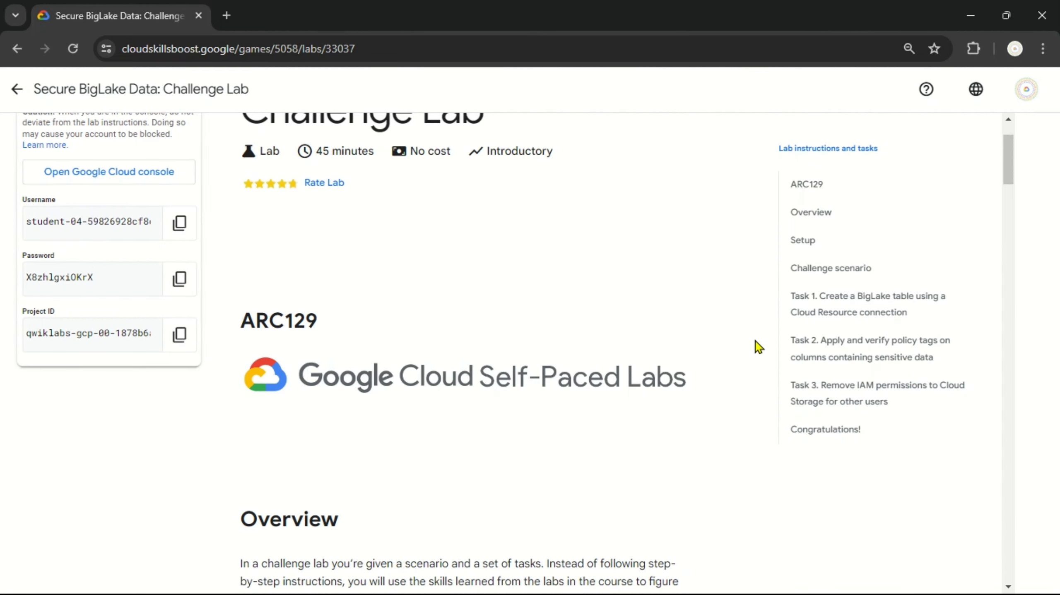
pyautogui.click(816, 357)
pyautogui.scroll(-2, 423, 366)
pyautogui.click(350, 469)
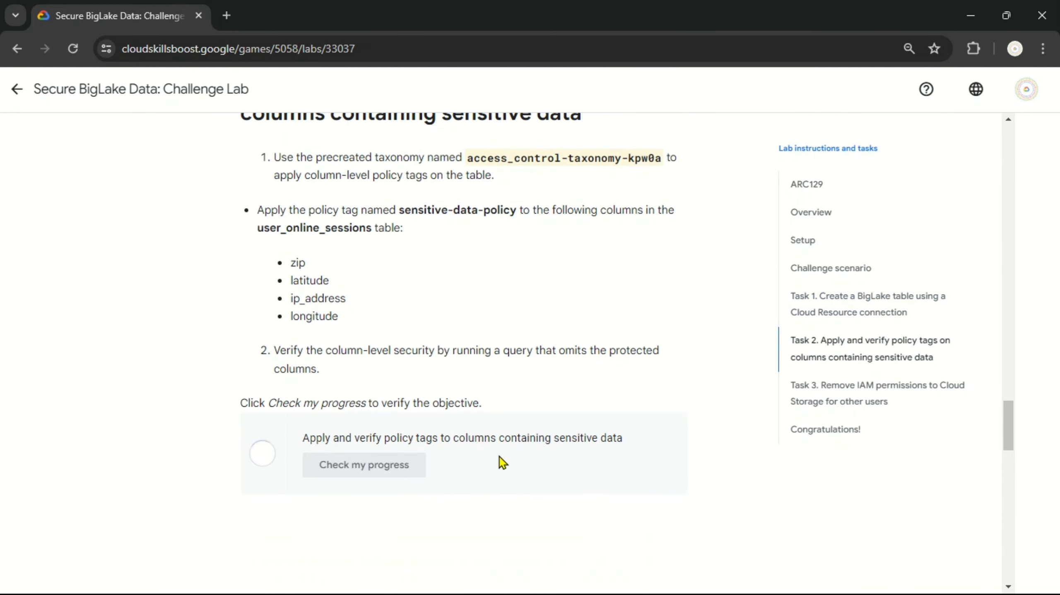
pyautogui.scroll(2, 505, 454)
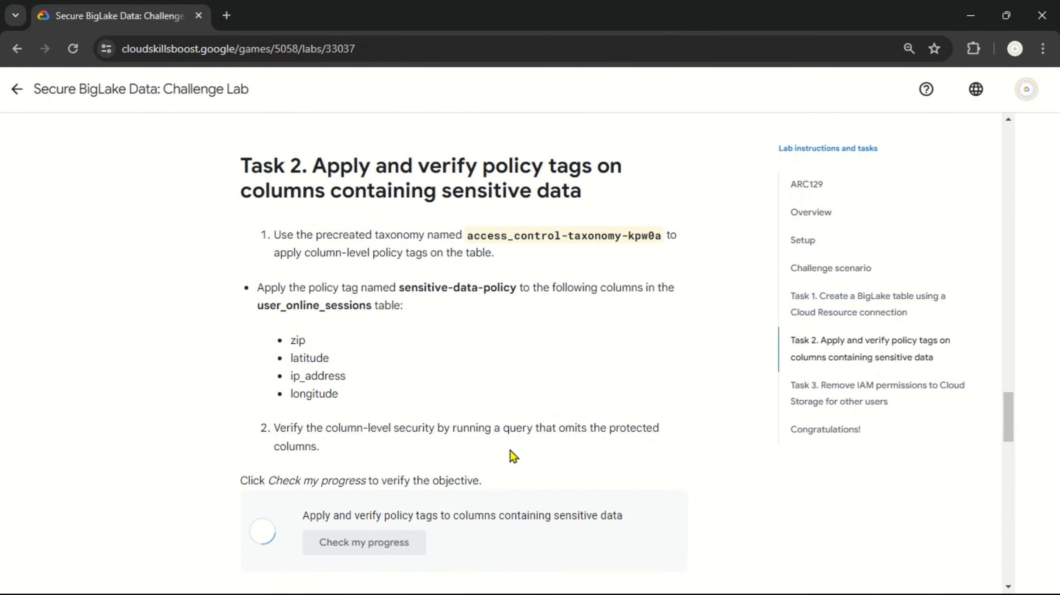
# Copy user 2's e-mail from Task 3, switch to the IAM page and filter the principals by that e-mail.
pyautogui.scroll(-10, 510, 450)
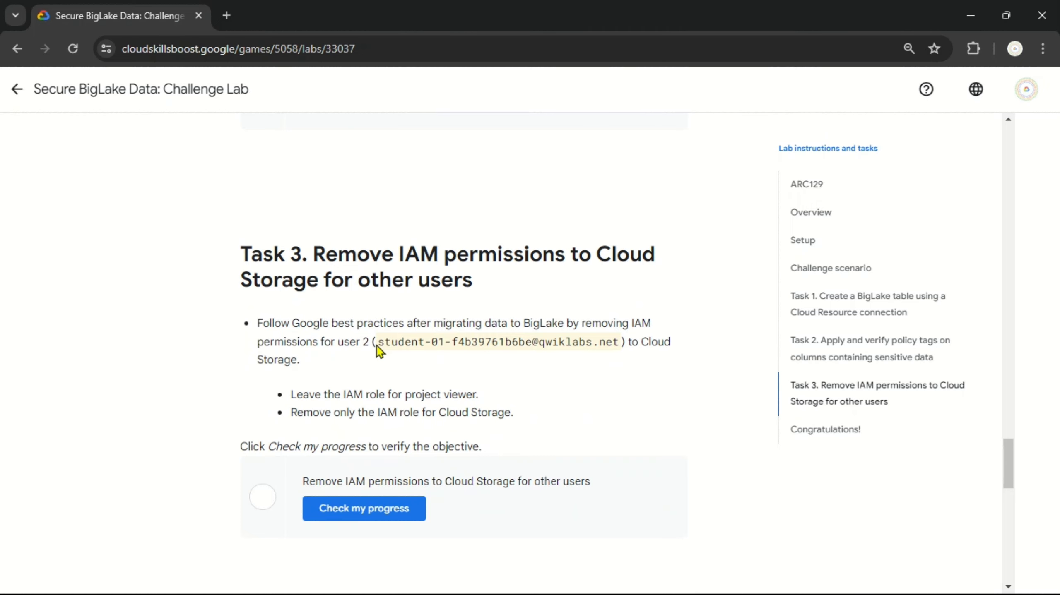
pyautogui.moveTo(379, 348); pyautogui.dragTo(586, 348)
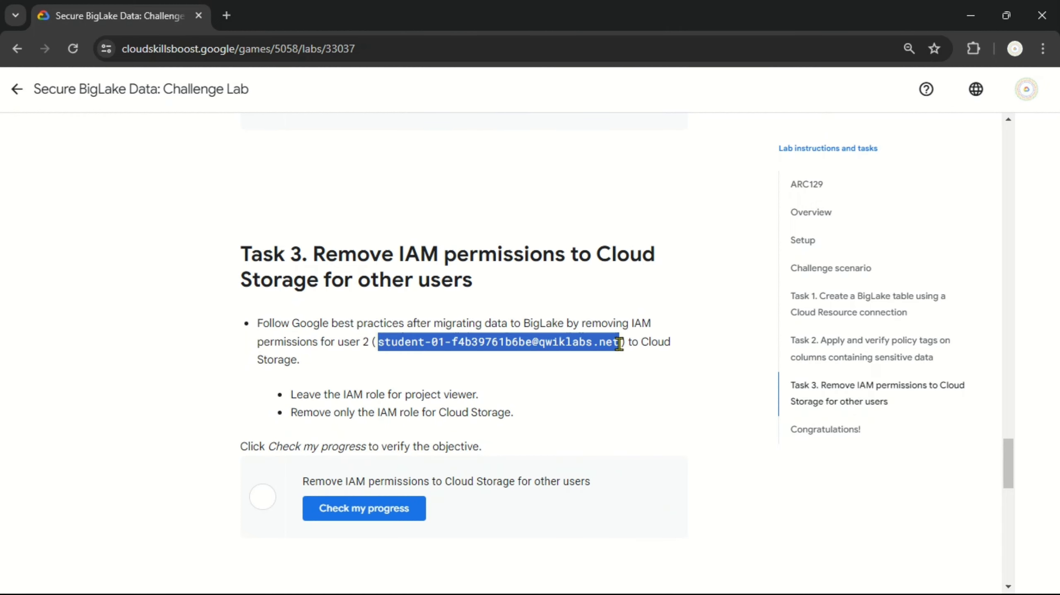
pyautogui.hotkey('ctrl', 'c')
pyautogui.hotkey('alt', 'Tab')
pyautogui.hotkey('ctrl', 'Tab')
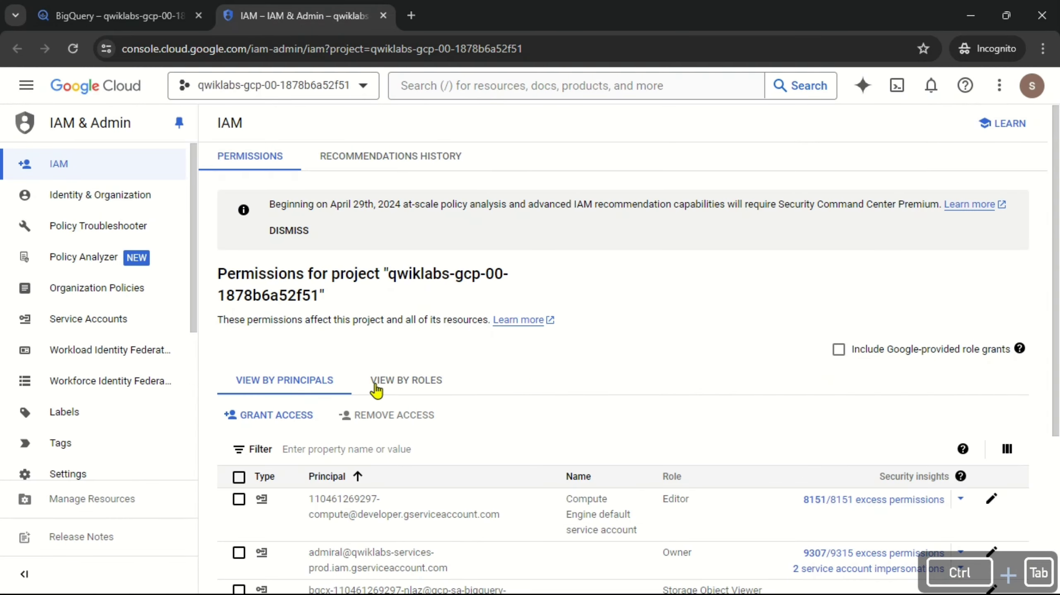
pyautogui.click(346, 451)
pyautogui.hotkey('ctrl', 'v')
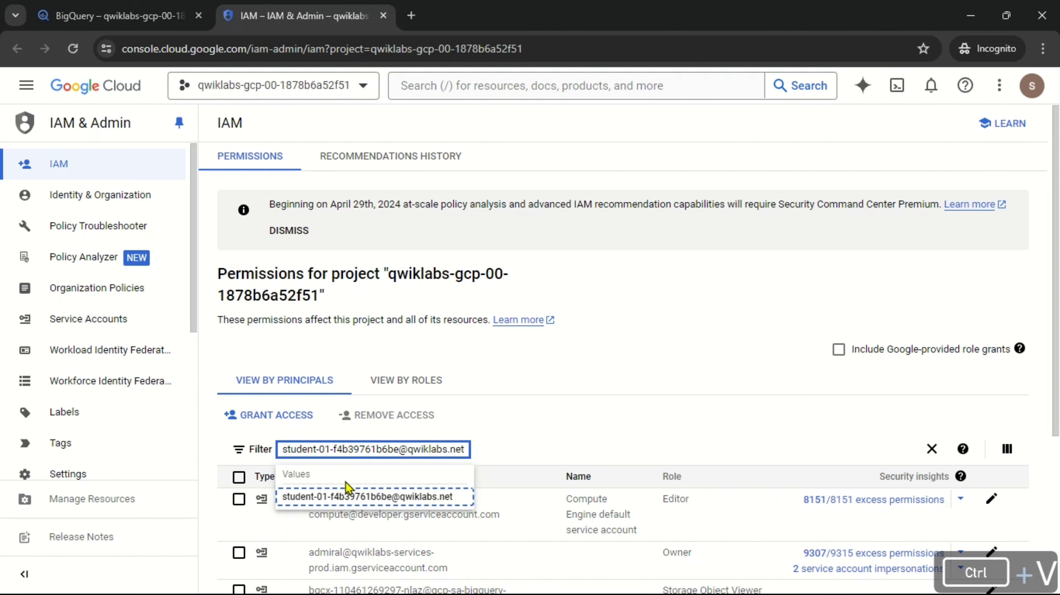
pyautogui.click(343, 497)
# Remove the Storage Object Viewer role from user 2, keep the Viewer role and save the access change.
pyautogui.click(822, 499)
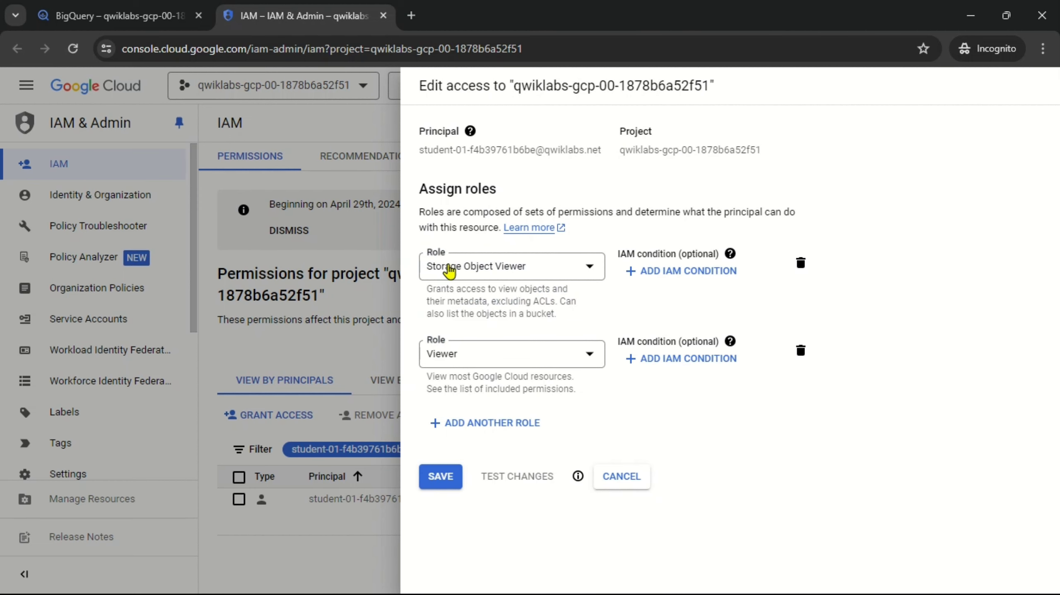
pyautogui.click(802, 264)
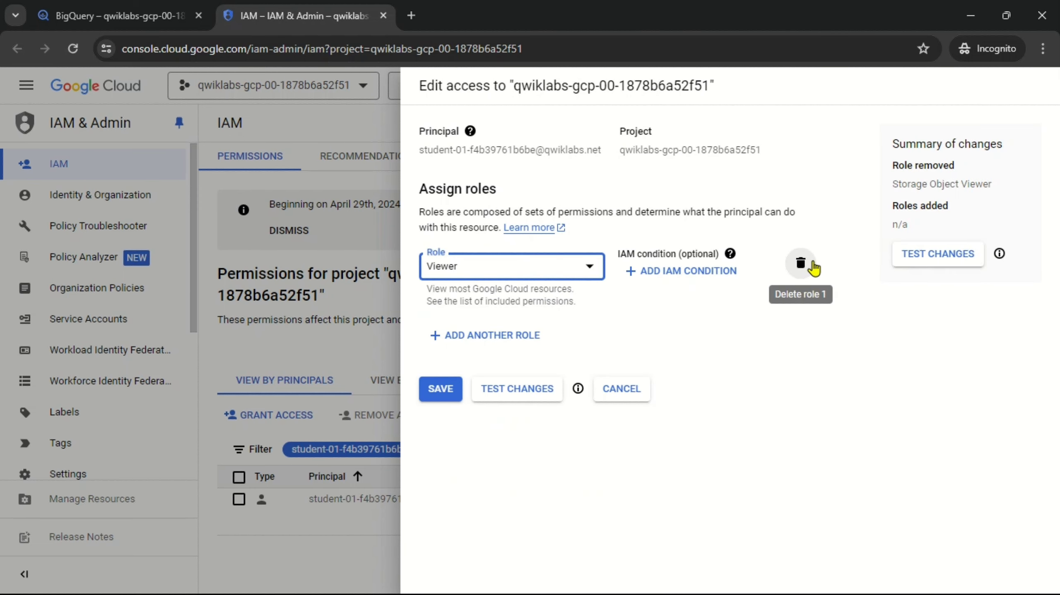
pyautogui.click(445, 389)
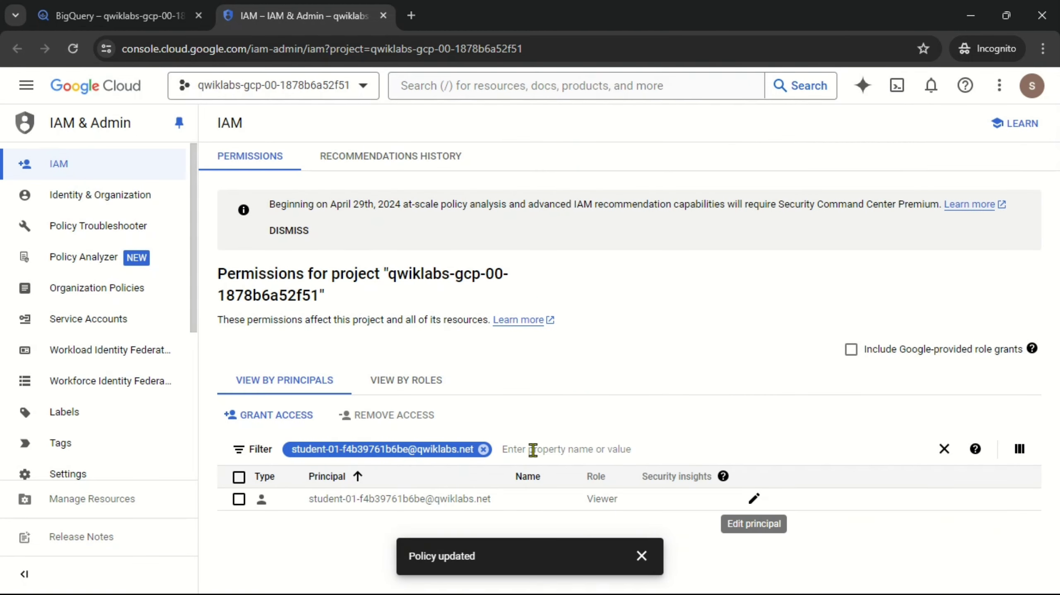
pyautogui.click(653, 562)
# Switch to the lab instructions and check the progress of Task 3, removing IAM permissions to Cloud Storage.
pyautogui.hotkey('alt', 'Tab')
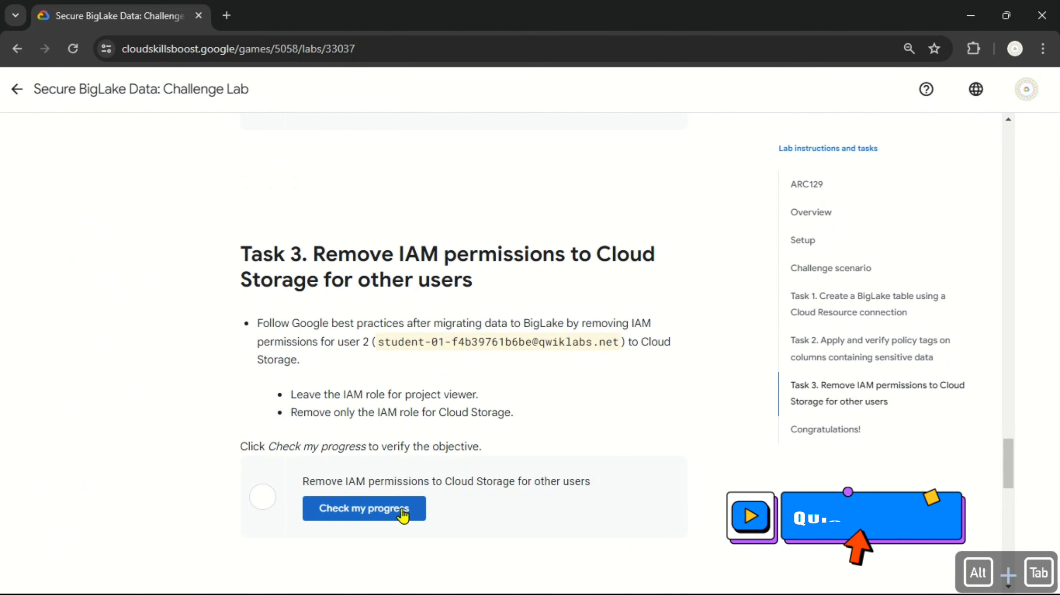
pyautogui.click(402, 512)
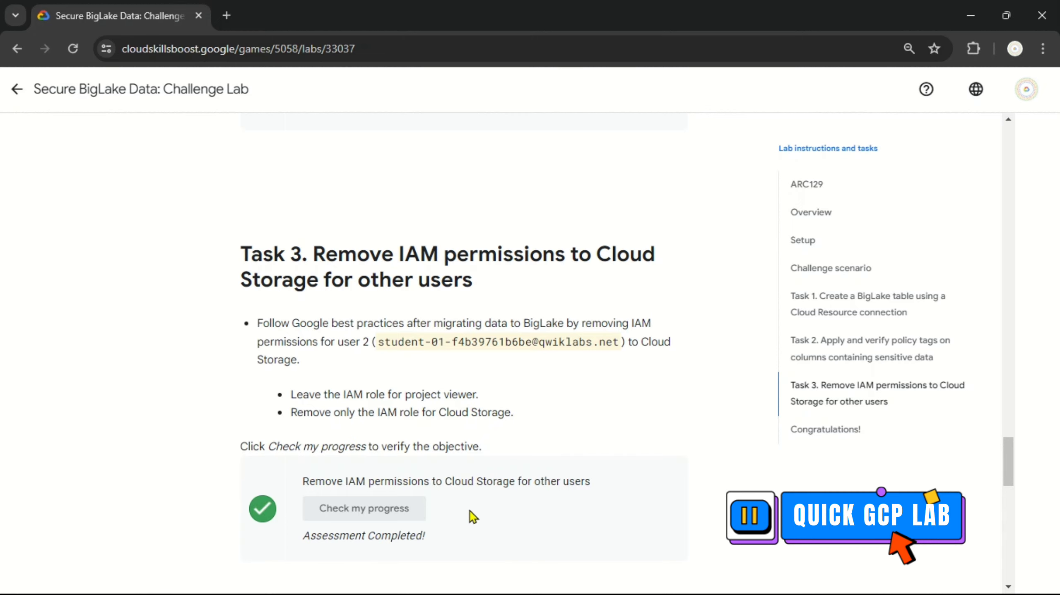
pyautogui.scroll(-6, 387, 504)
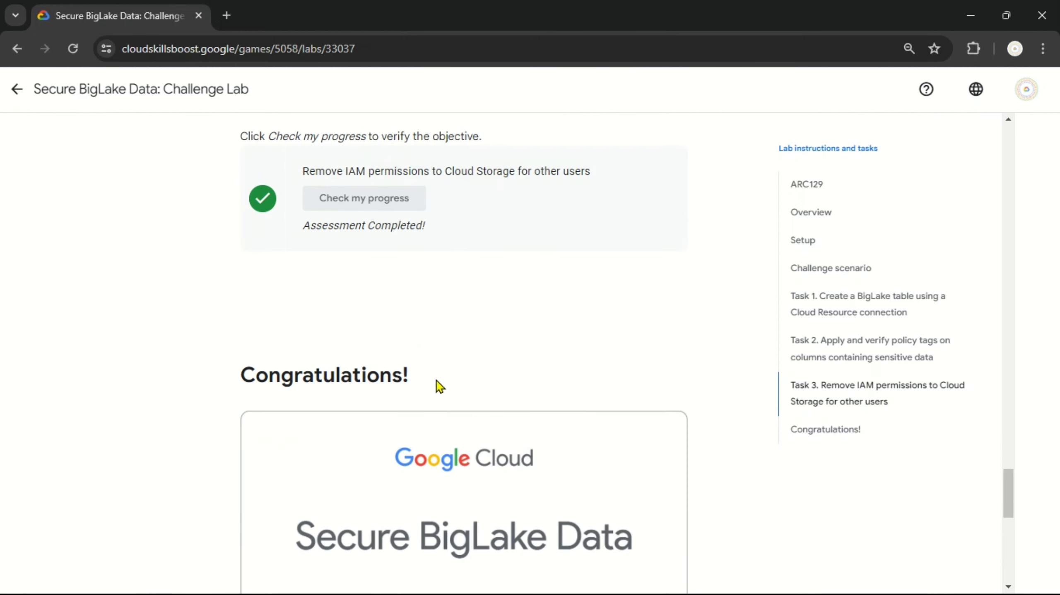
pyautogui.moveTo(437, 385); pyautogui.dragTo(221, 377)
pyautogui.click(449, 334)
# Return to the start of the lab page, end the lab and confirm ending it.
pyautogui.click(787, 186)
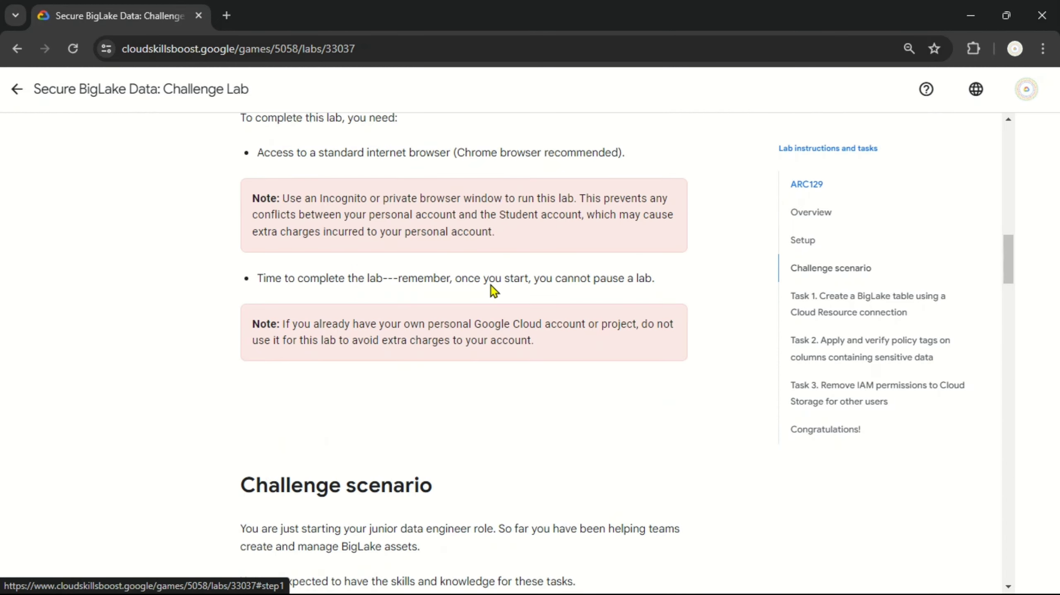
pyautogui.click(58, 148)
pyautogui.press('Tab')
pyautogui.press('Return')
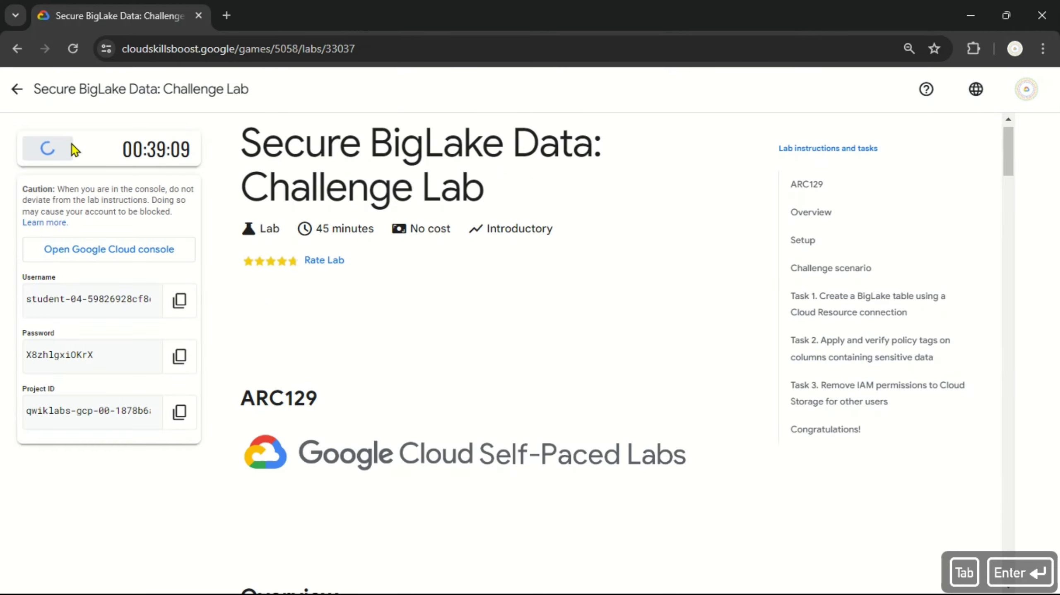